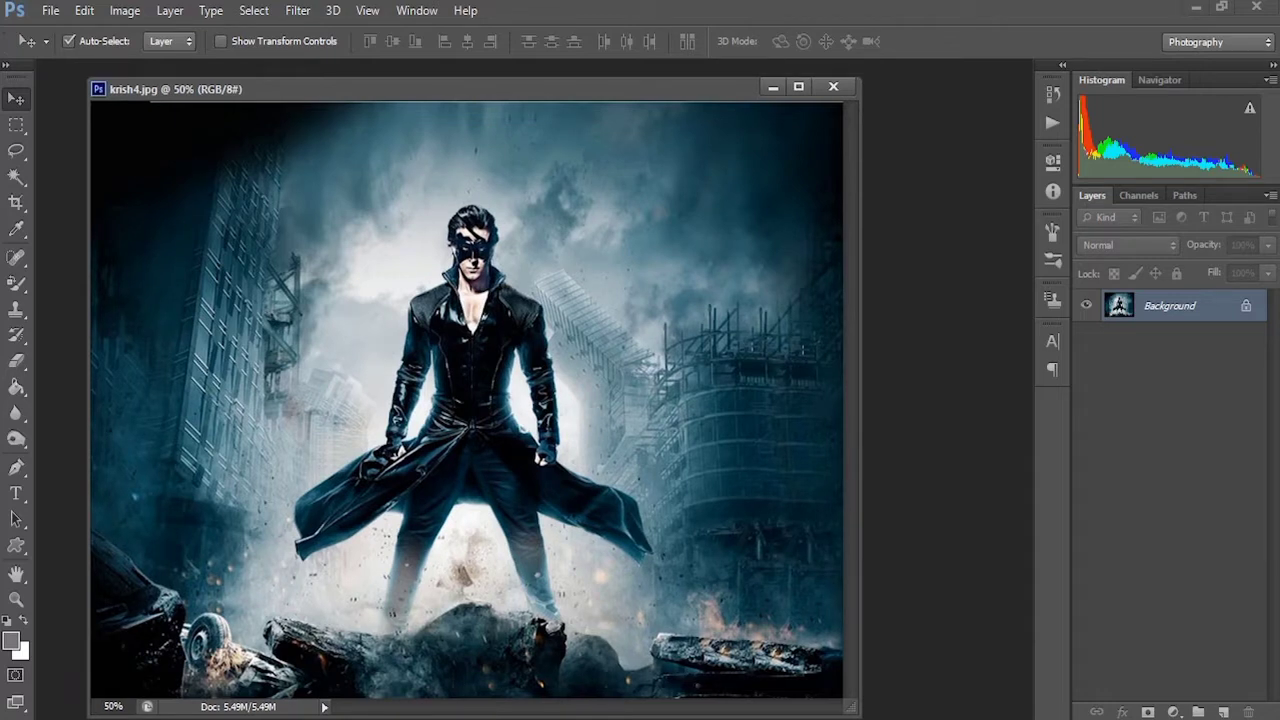
Convert the Background into the regular layer Layer 0 and select the masked man's whole figure with the Quick Selection tool
double_click(1169, 305)
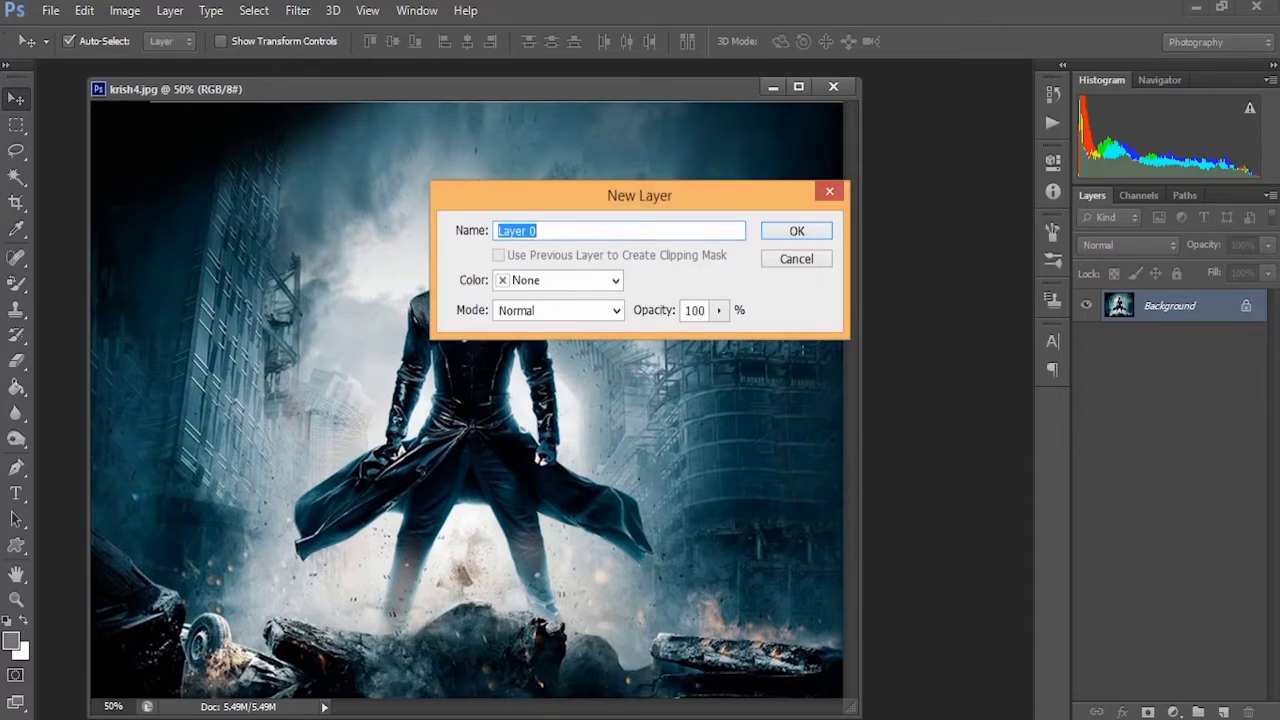
key(Return)
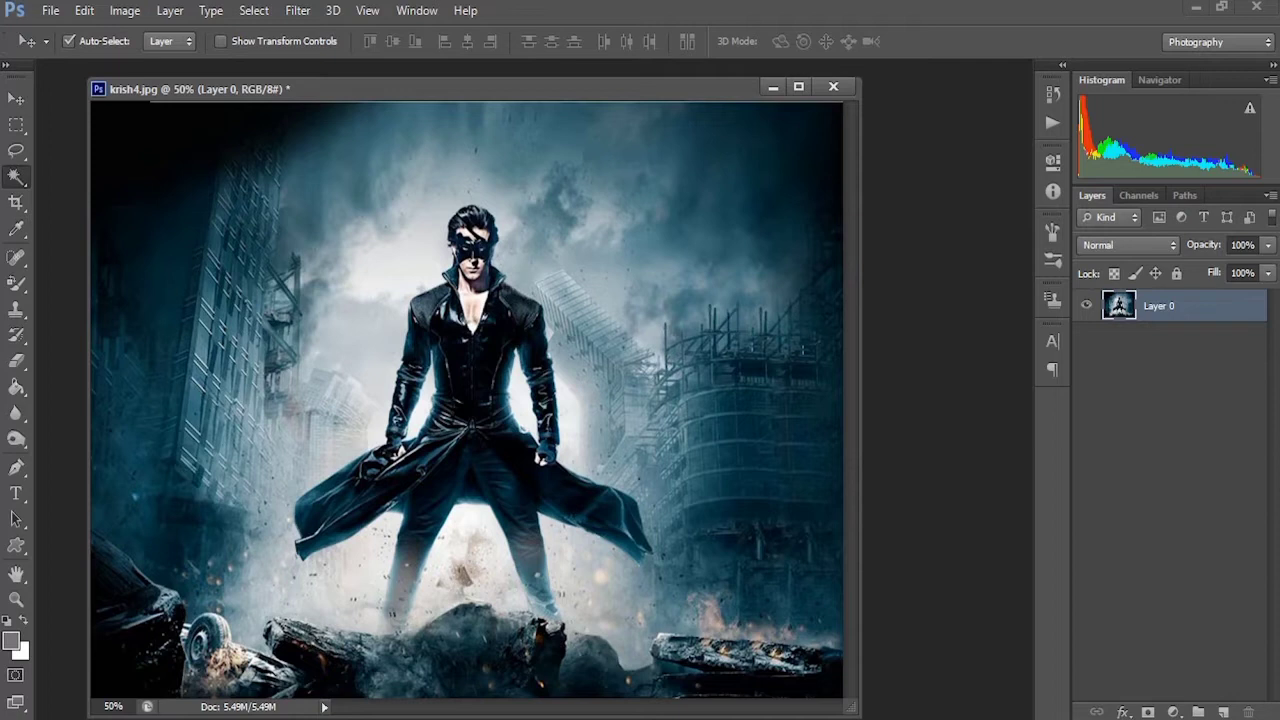
click(16, 176)
click(110, 173)
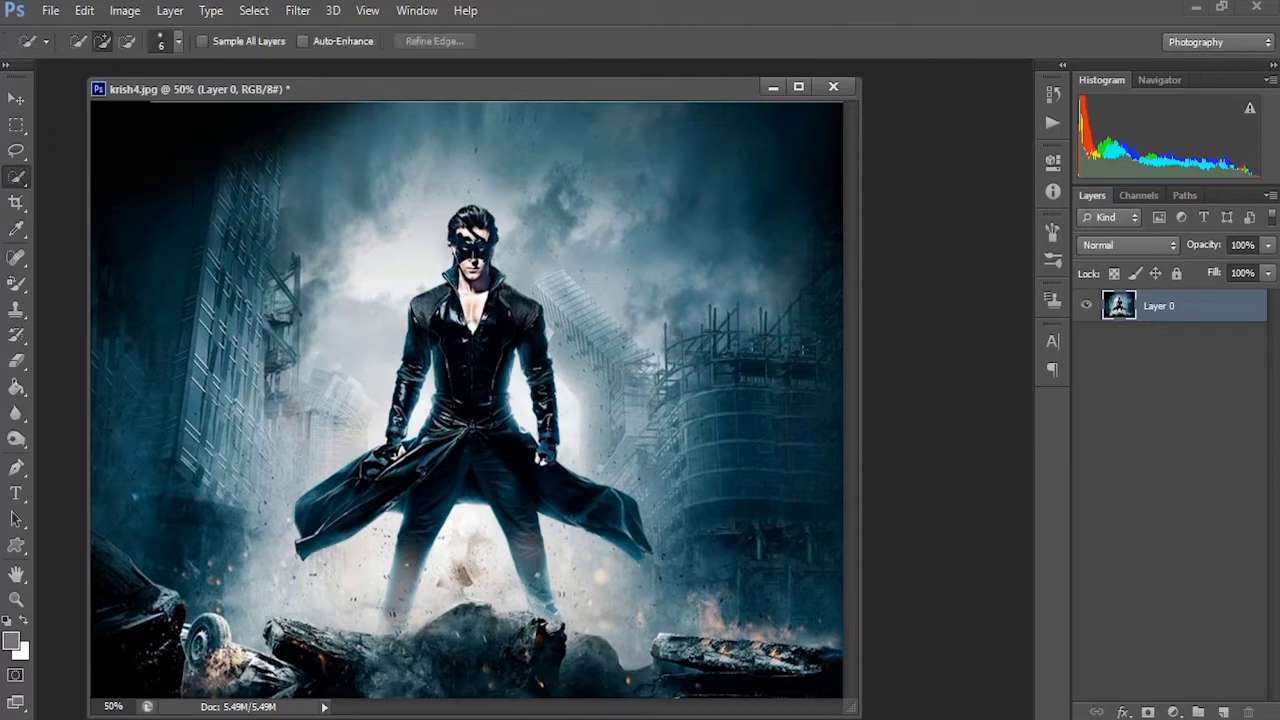
drag(302, 547, 341, 538)
mouse_move(452, 444)
mouse_down()
mouse_move(507, 392)
mouse_move(522, 395)
mouse_up()
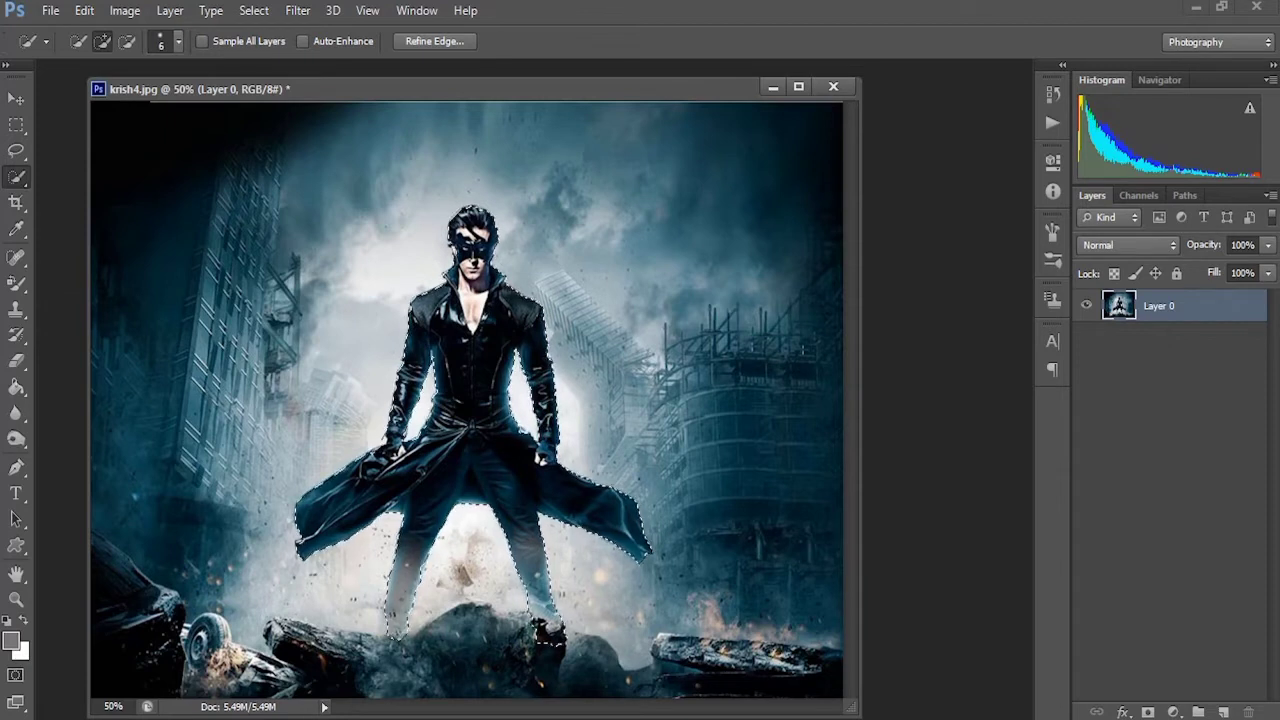
Add a new layer, copy the selected man from Layer 0 and paste him in place onto the new layer
click(1223, 712)
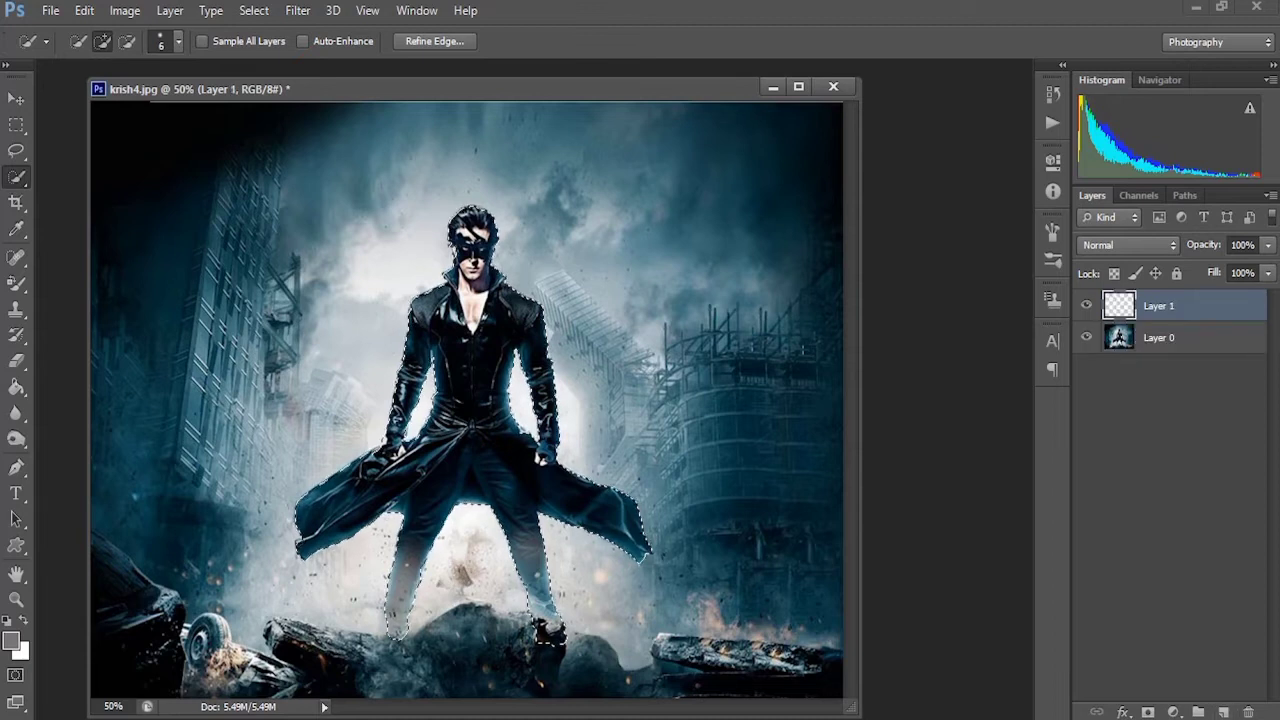
click(1159, 337)
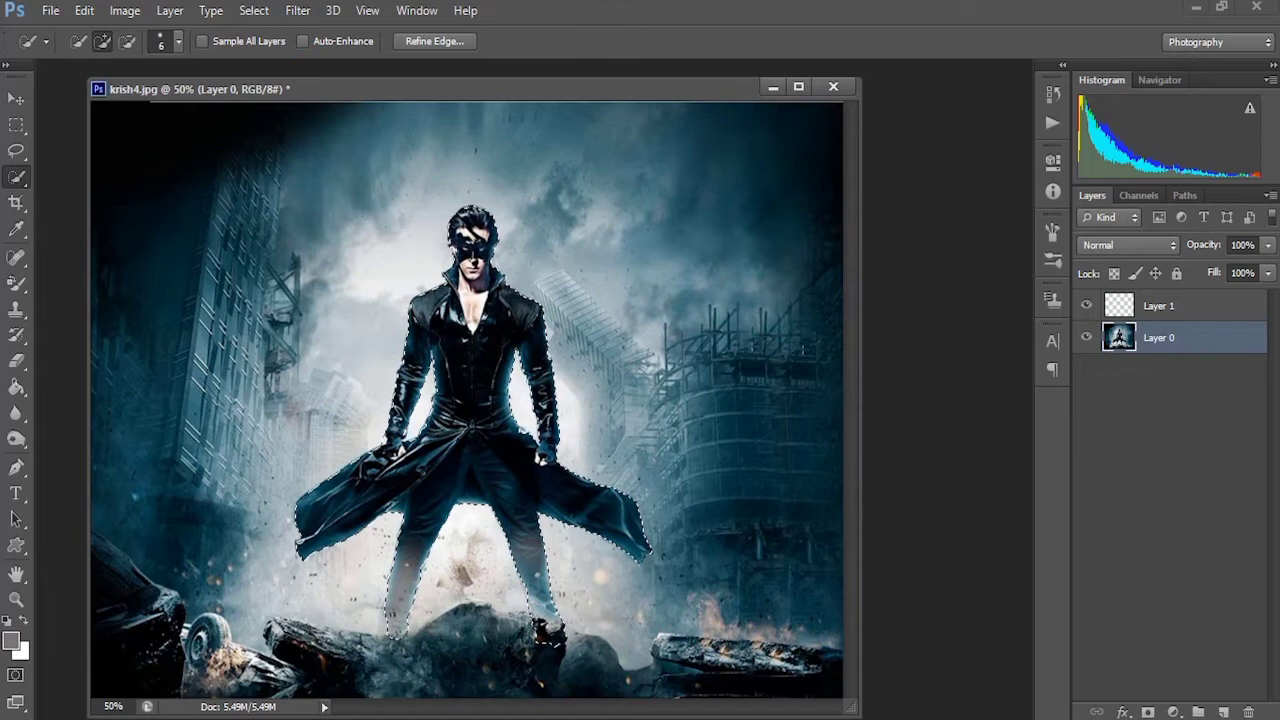
click(84, 10)
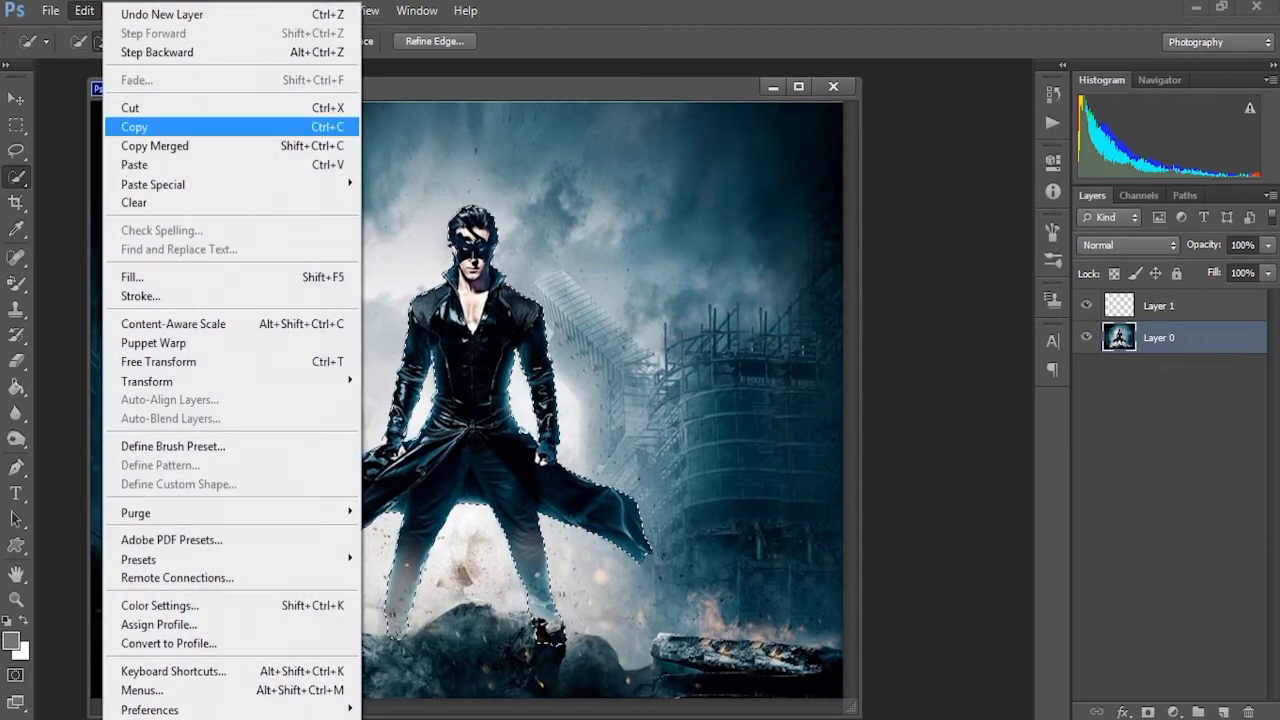
click(134, 127)
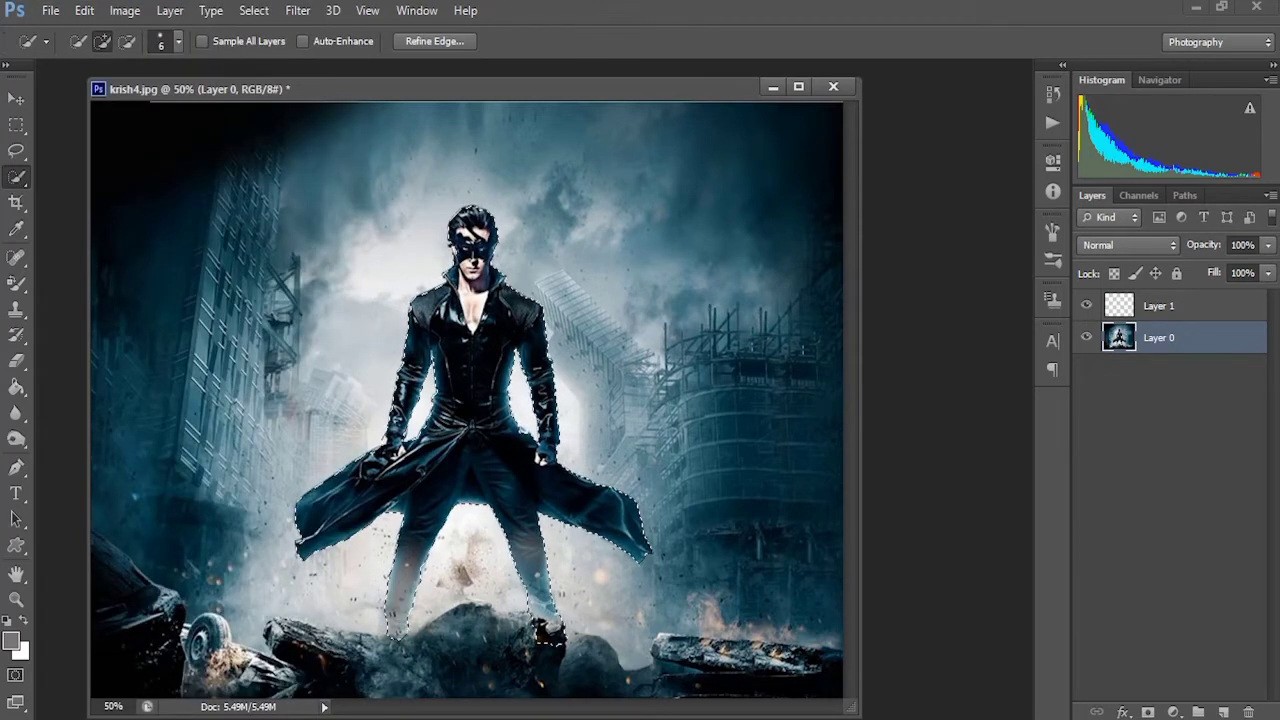
click(1159, 305)
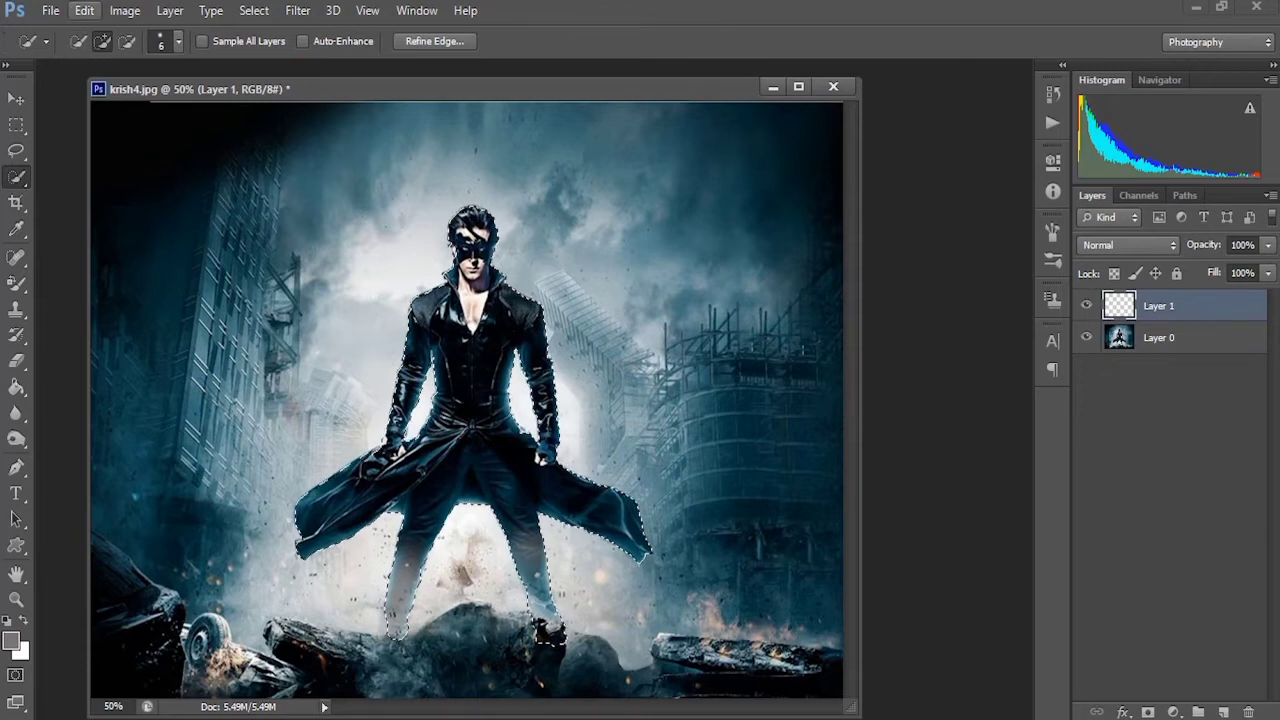
click(84, 10)
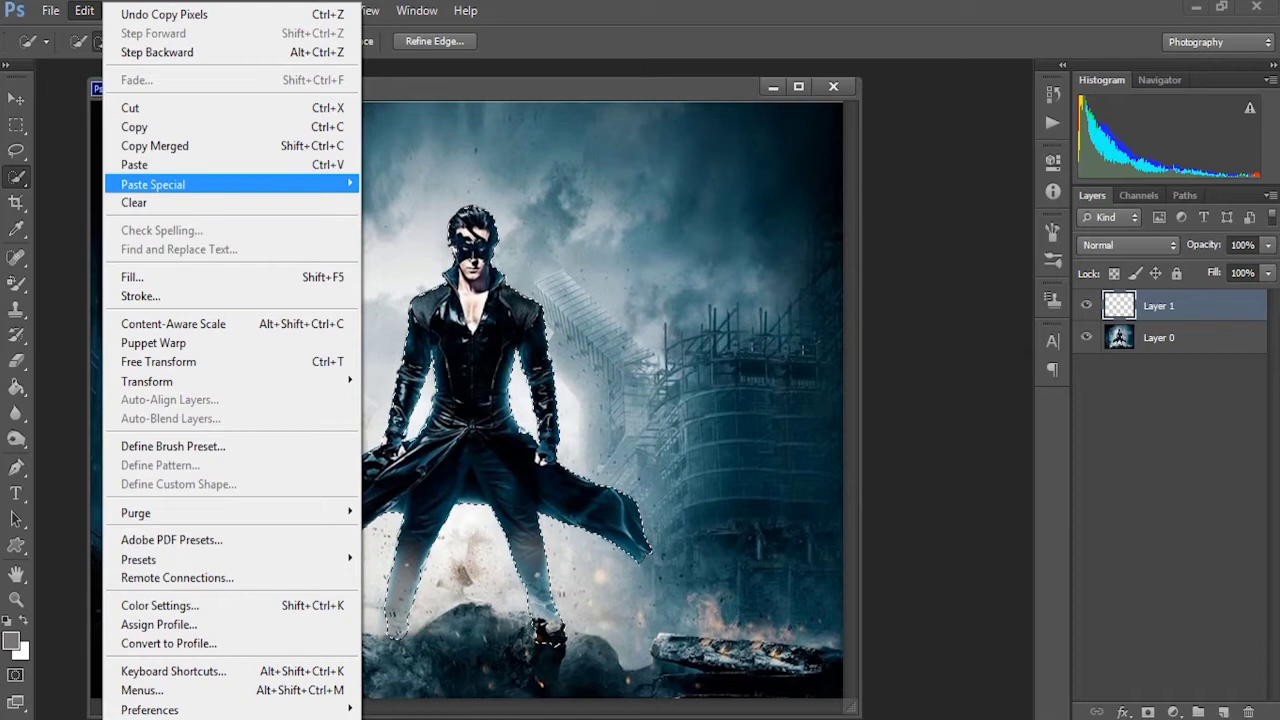
mouse_move(153, 184)
click(408, 183)
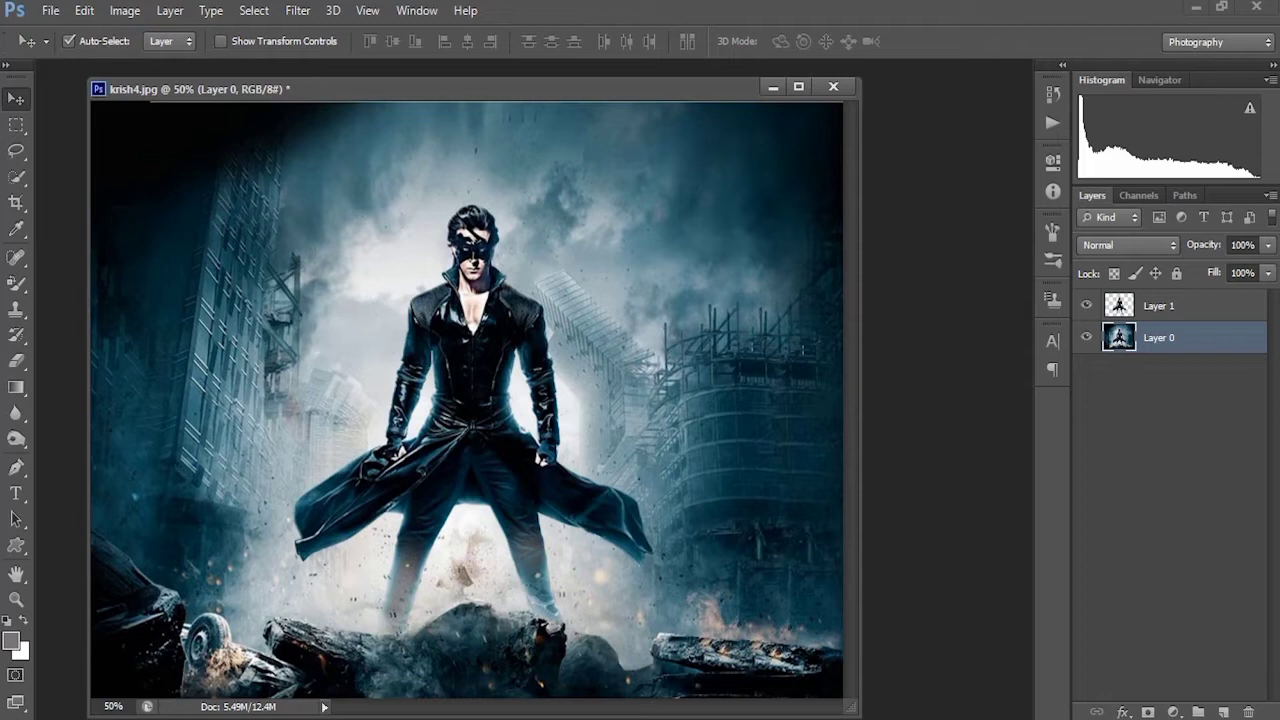
click(1086, 337)
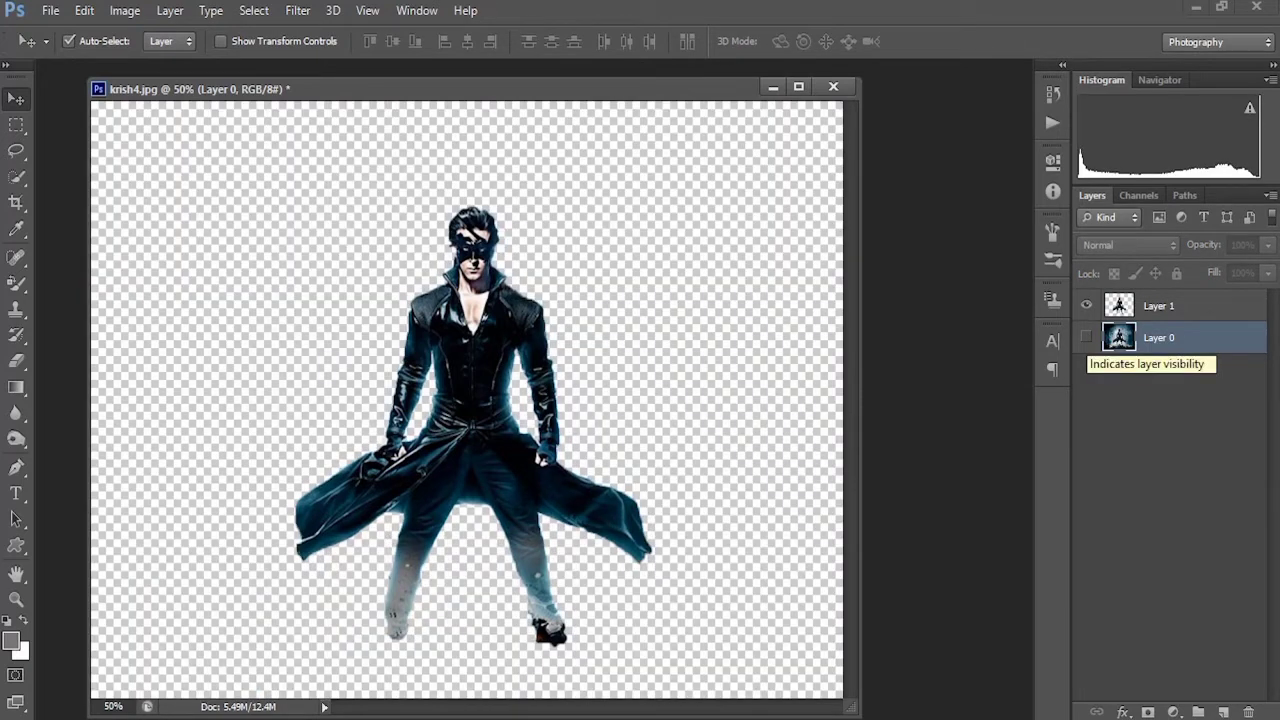
click(1086, 337)
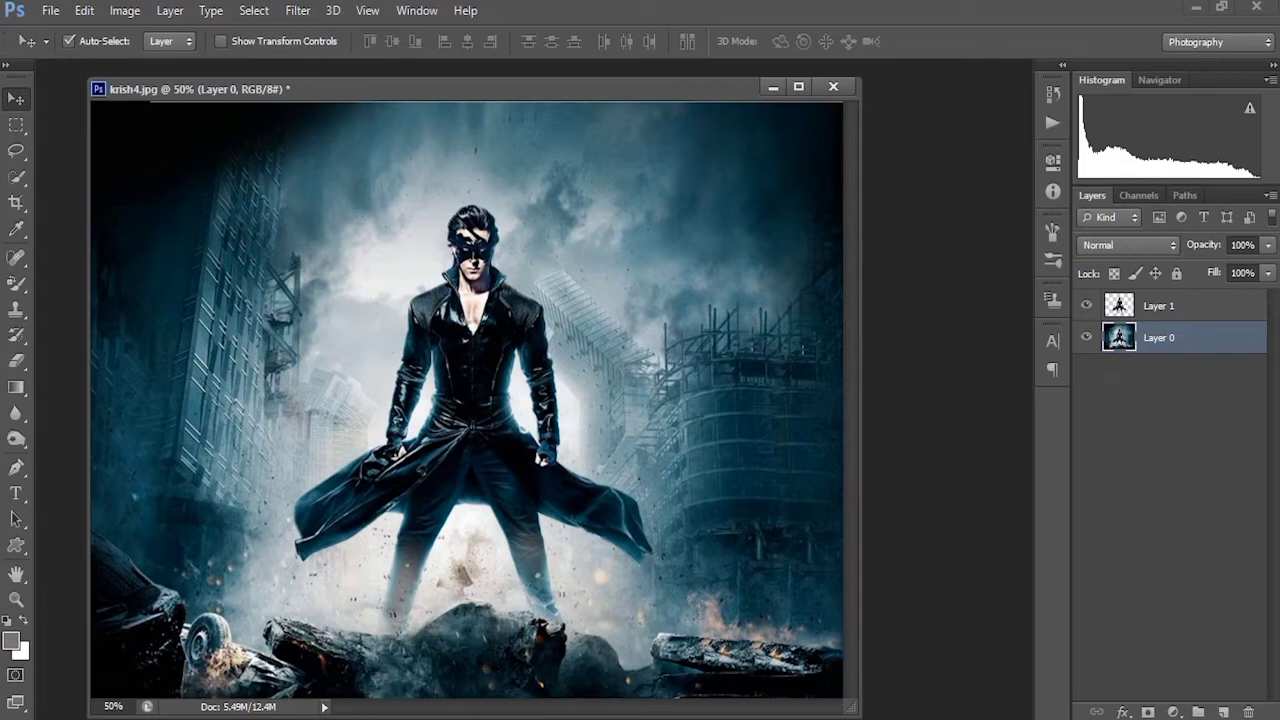
Add an empty layer directly above Layer 0 and set the gradient's starting colour stop to a medium grey
click(1223, 712)
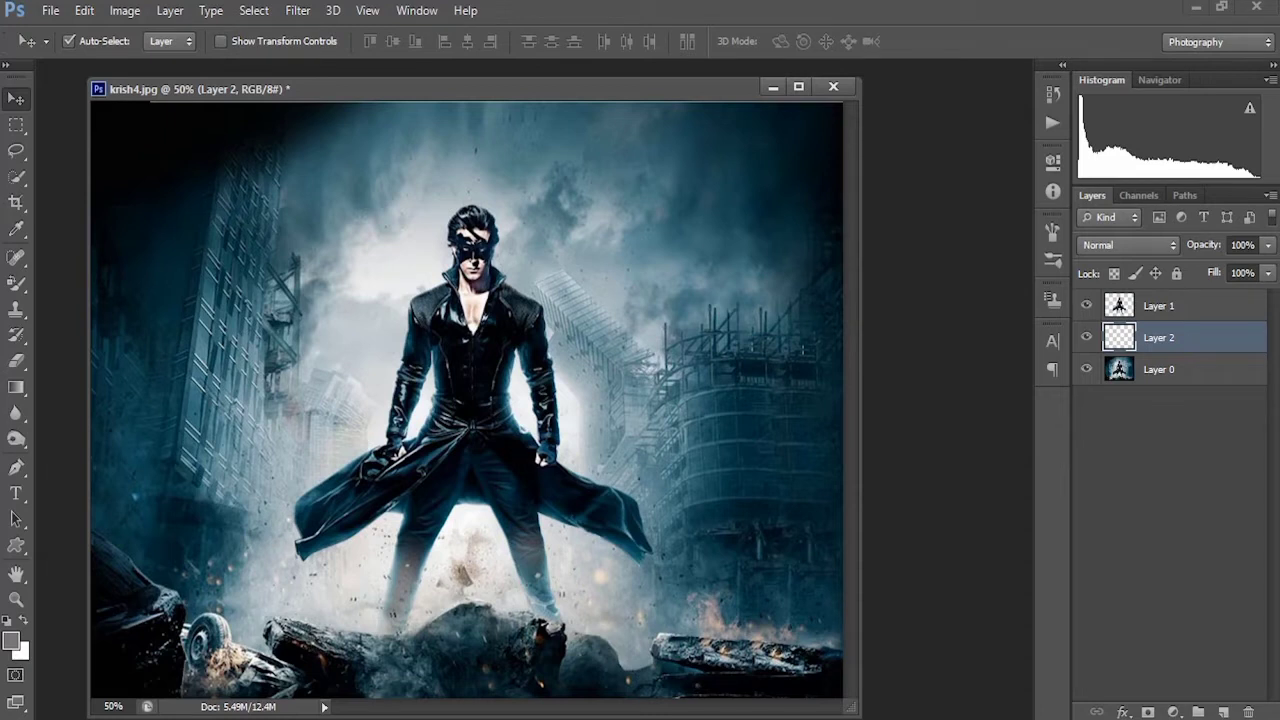
key(g)
click(97, 41)
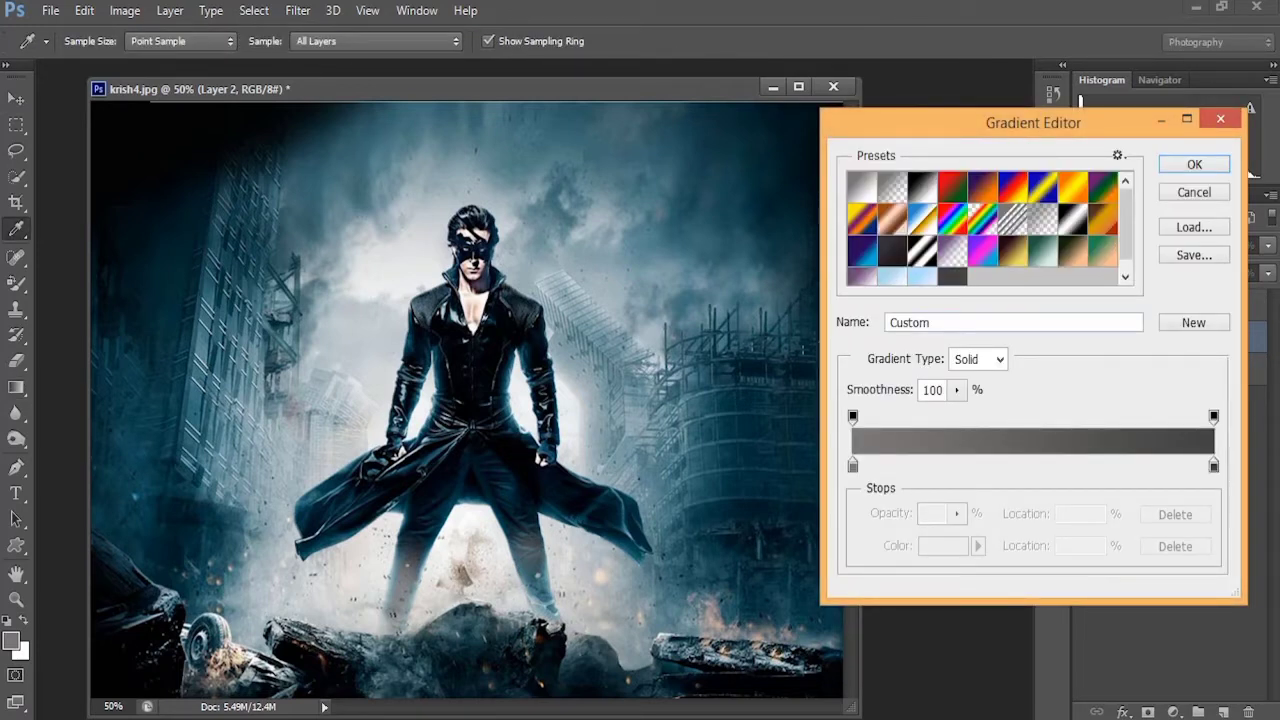
click(852, 465)
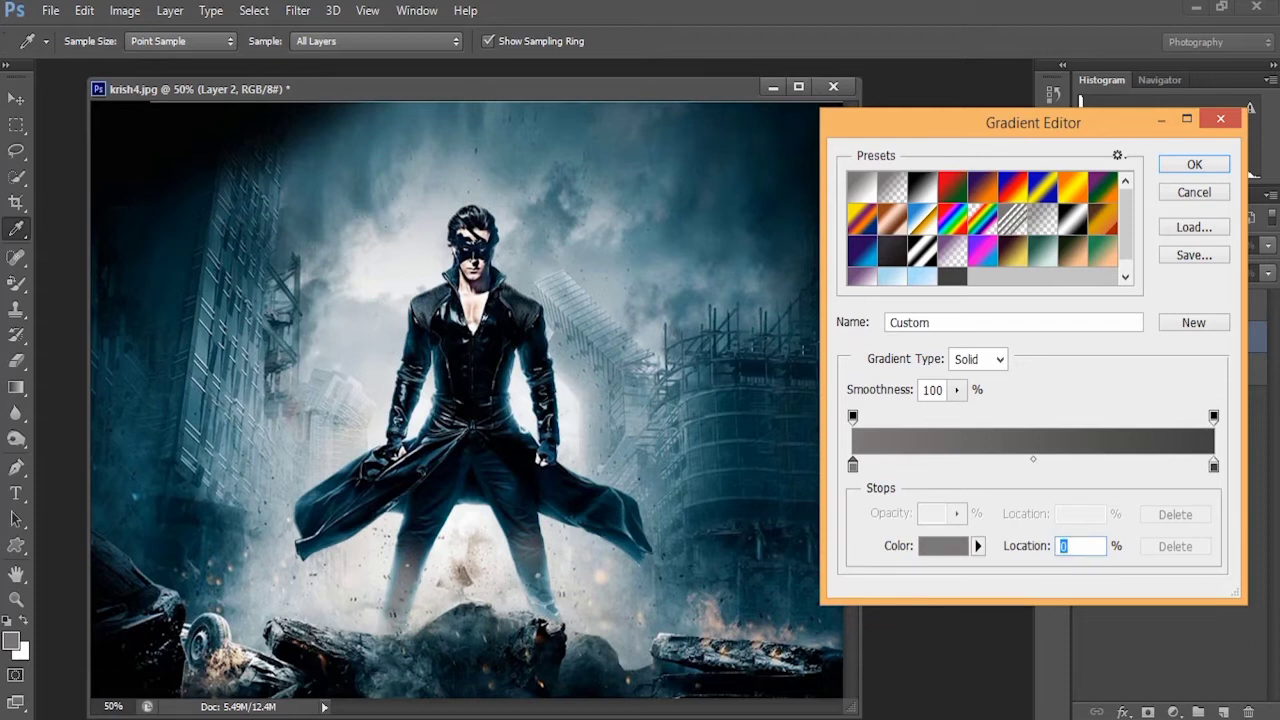
click(943, 545)
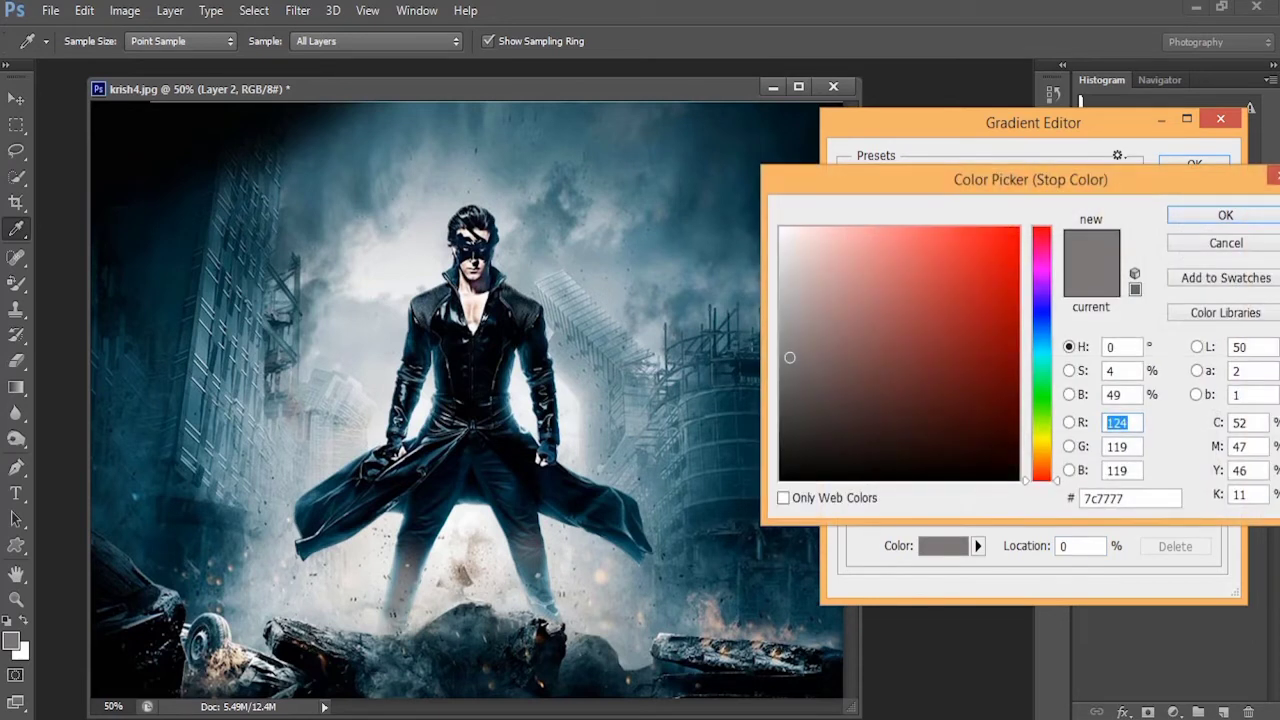
click(795, 387)
drag(795, 387, 788, 359)
click(1225, 215)
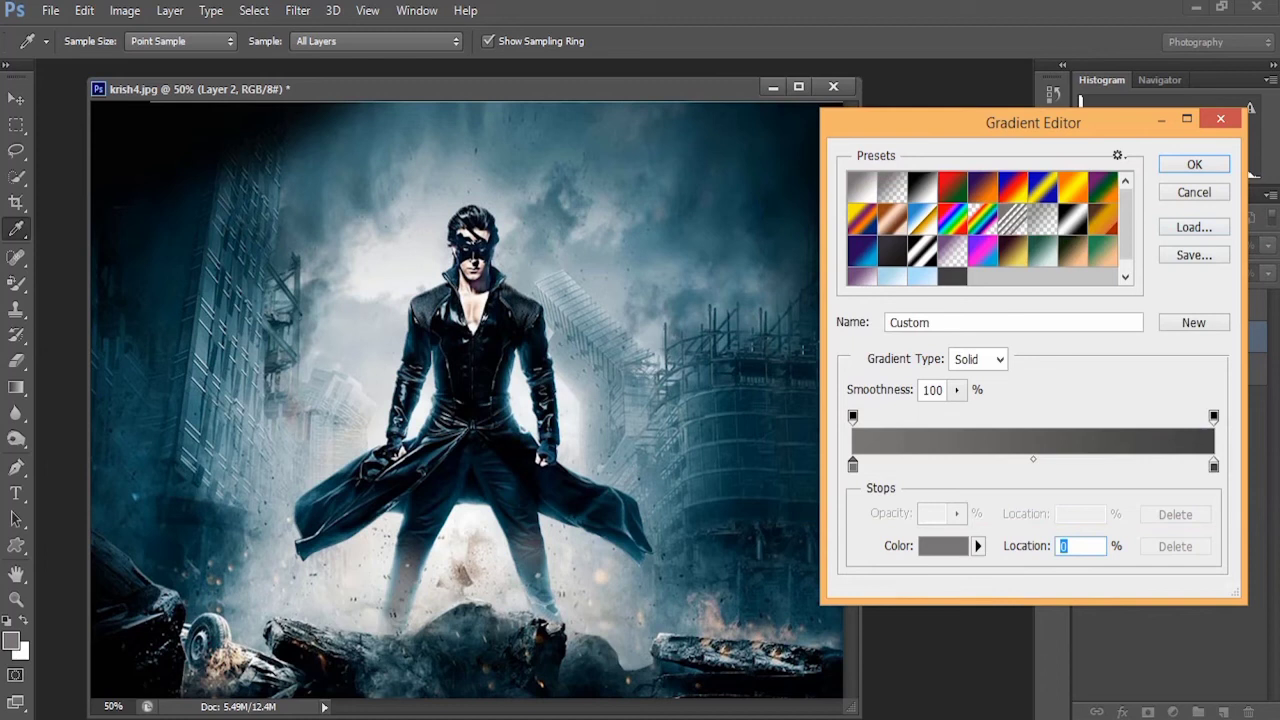
Set the gradient's end colour stop at location 100% to a dark grey with a red value of 54
click(1213, 465)
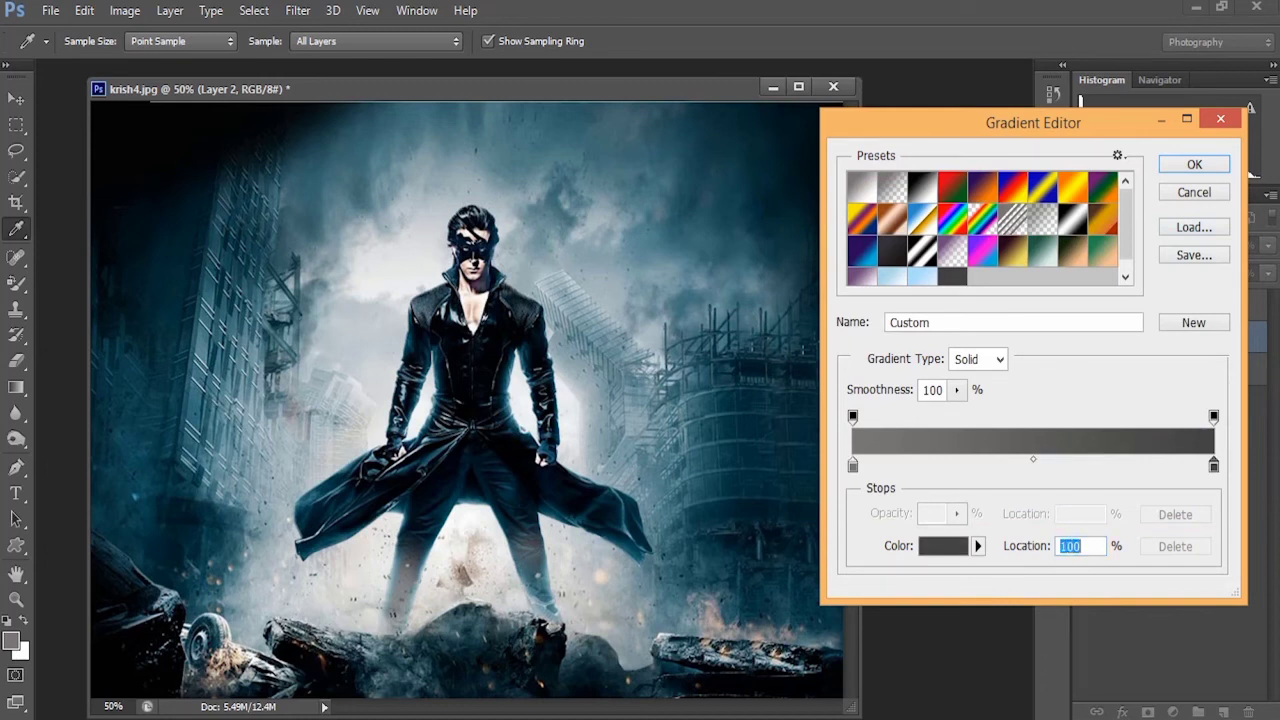
click(943, 545)
click(786, 421)
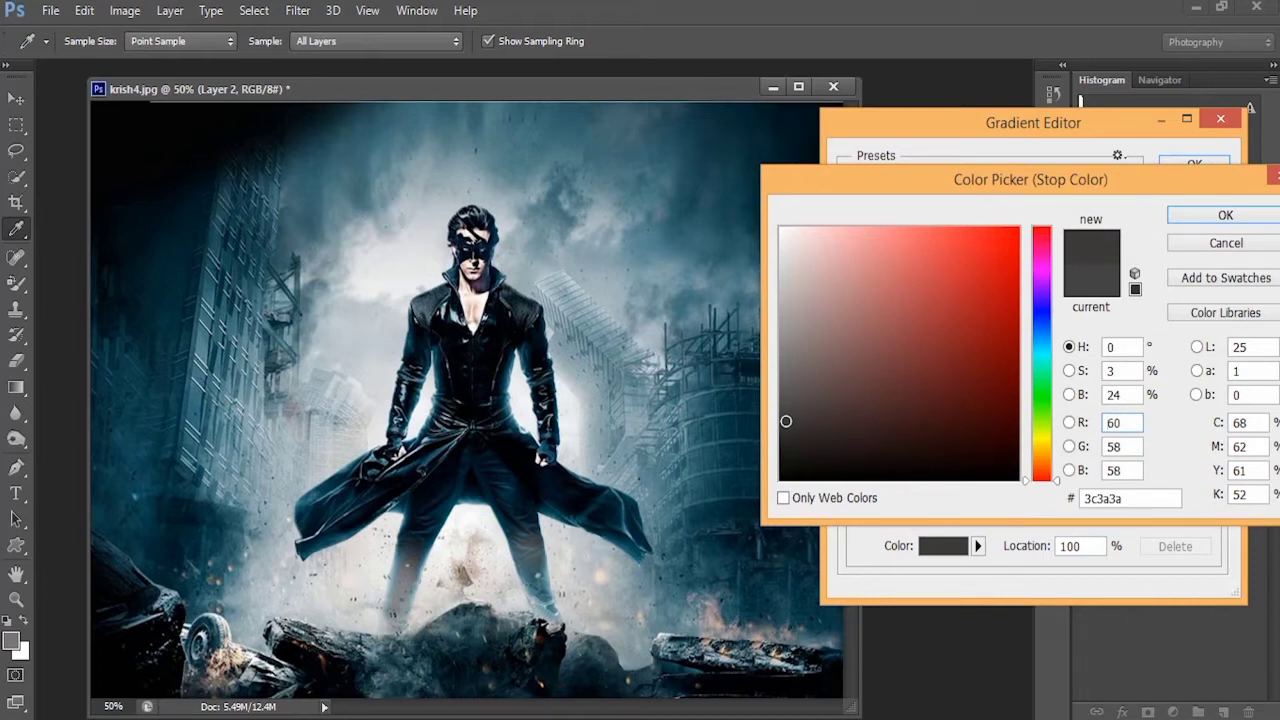
double_click(1108, 422)
text(54)
key(Return)
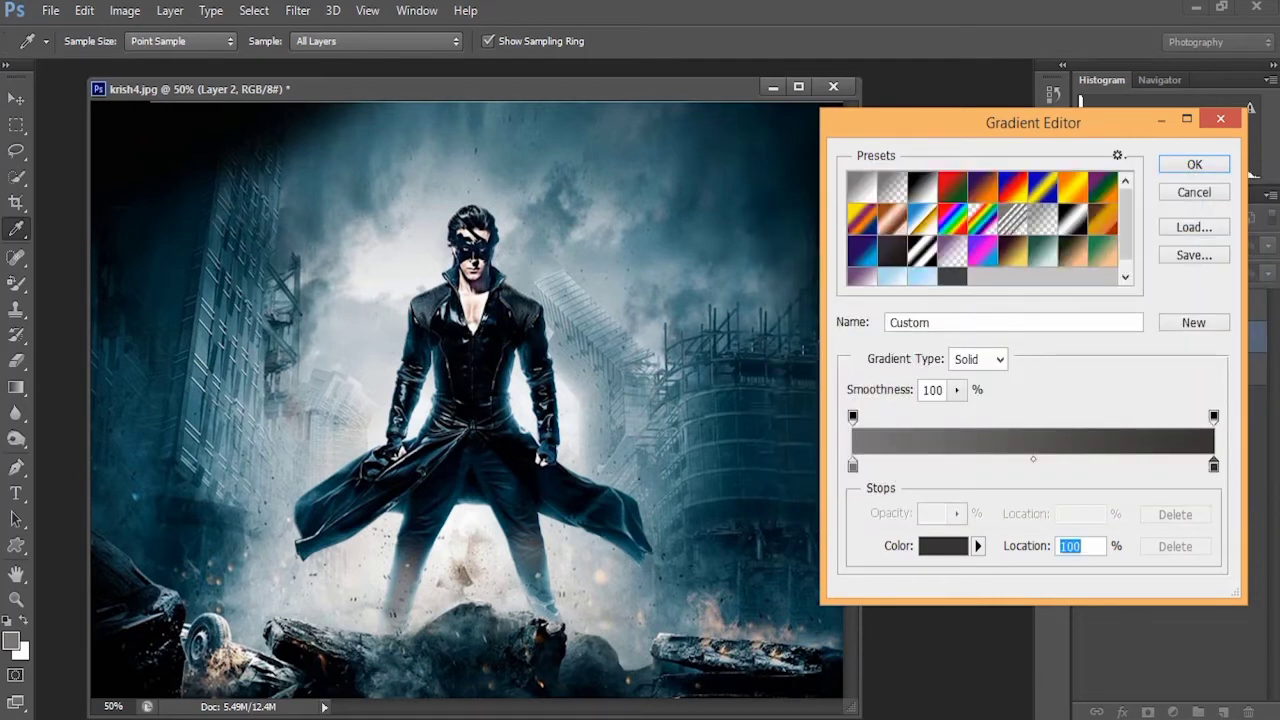
Save the grey gradient as a new preset and accept it for use with the Gradient tool
click(1193, 322)
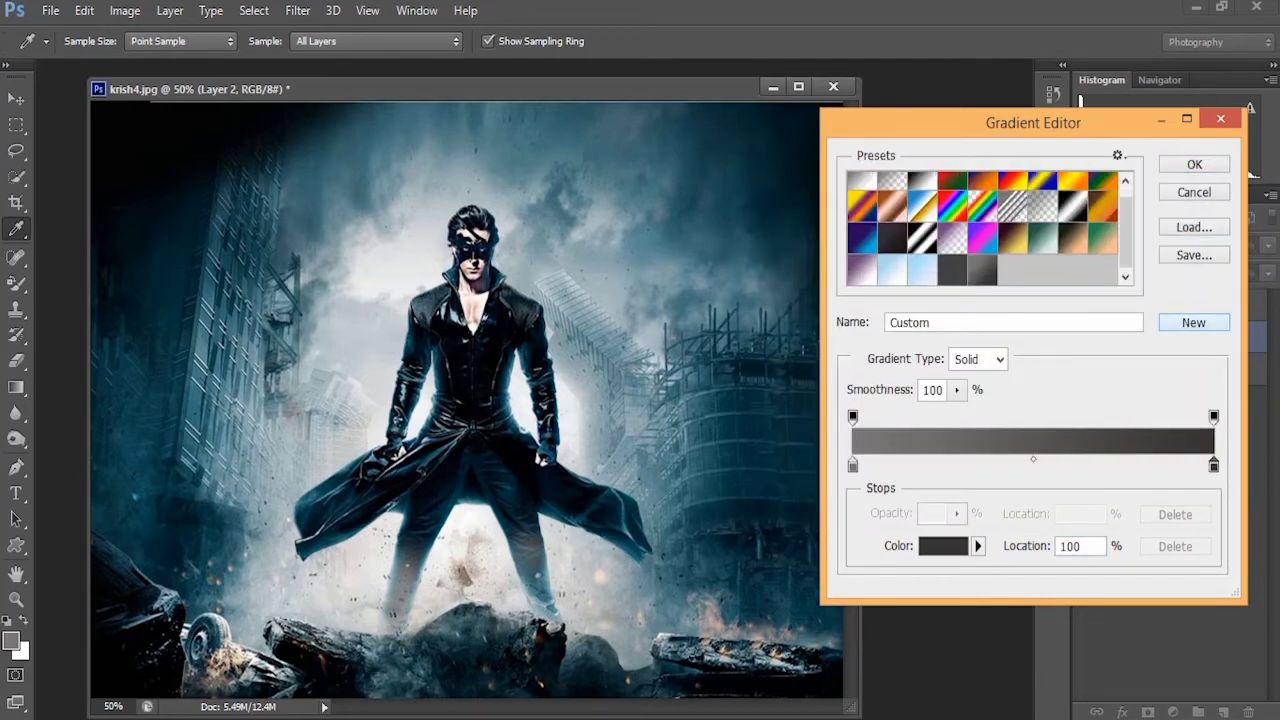
click(1070, 546)
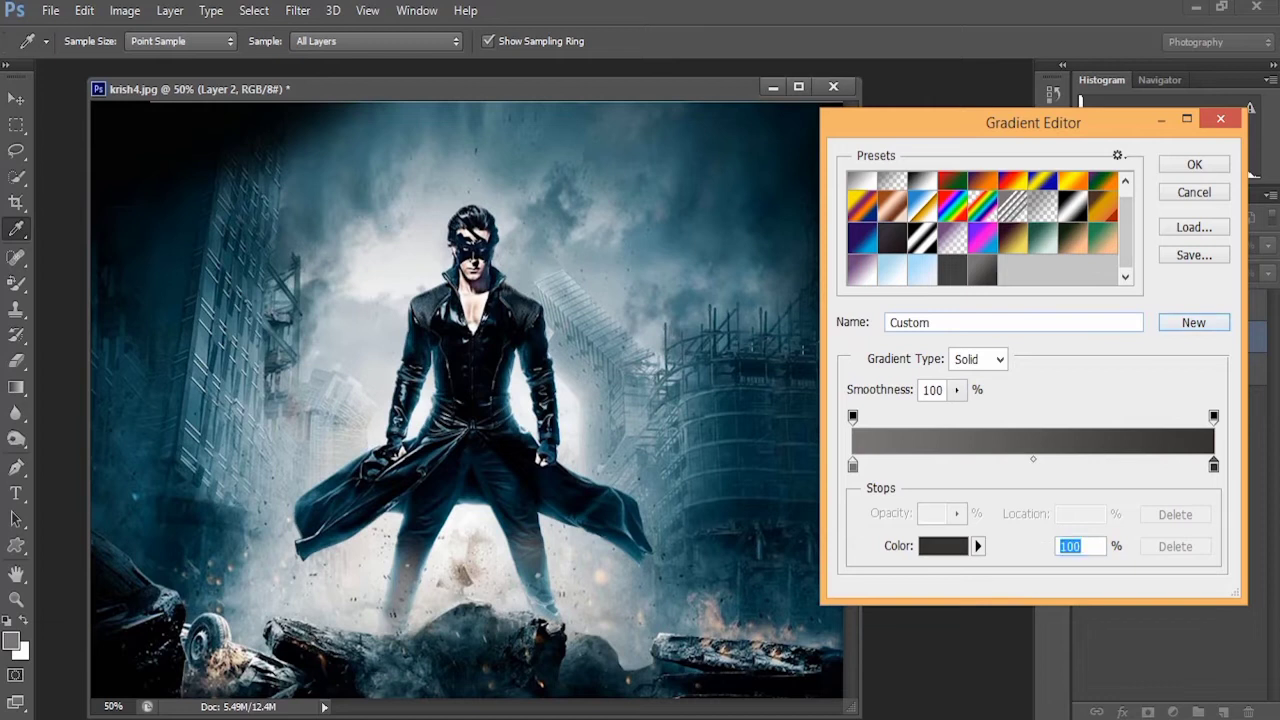
key(Return)
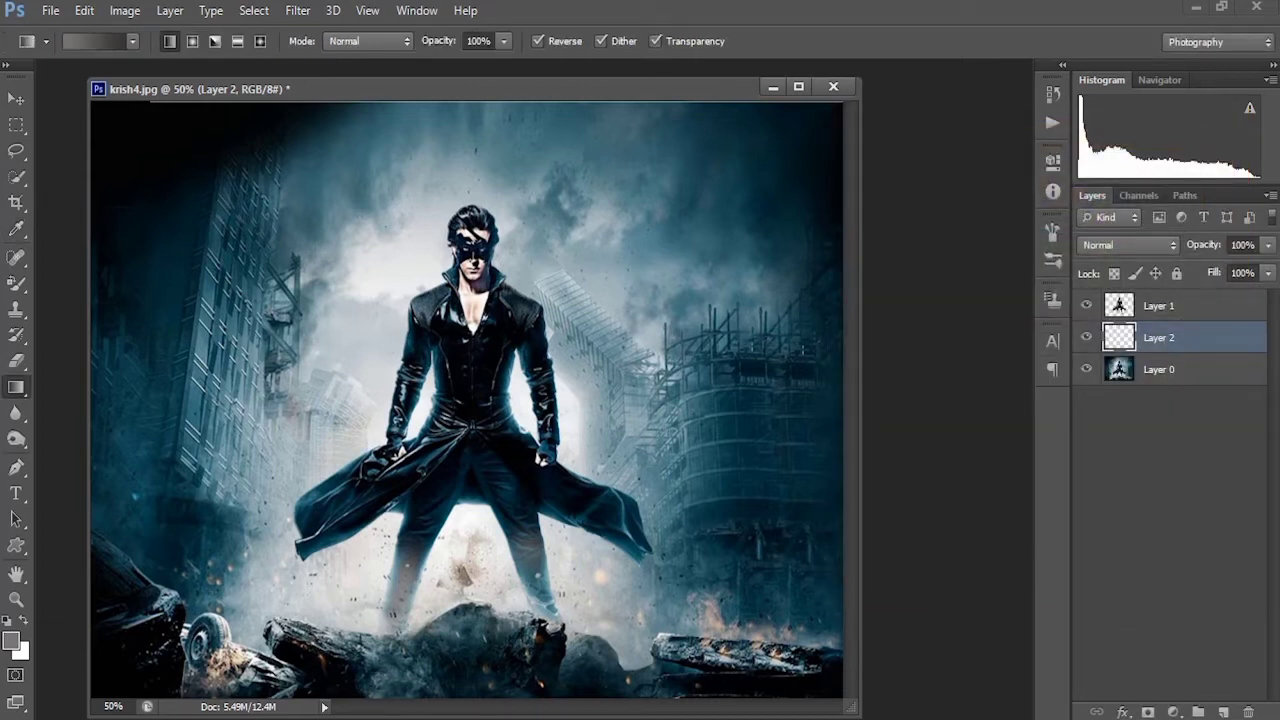
Fill Layer 2 with a reversed vertical linear gradient, dark grey above the man's head fading to lighter grey toward his legs
drag(471, 152, 477, 558)
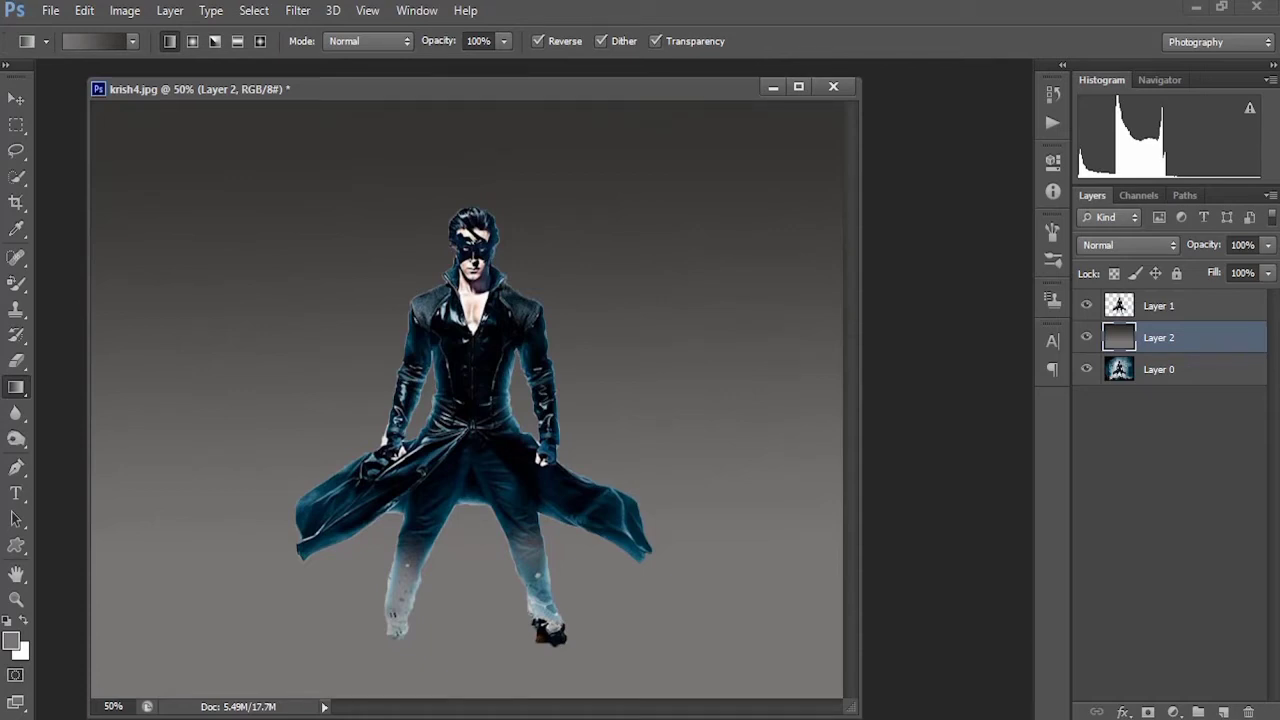
drag(474, 158, 478, 492)
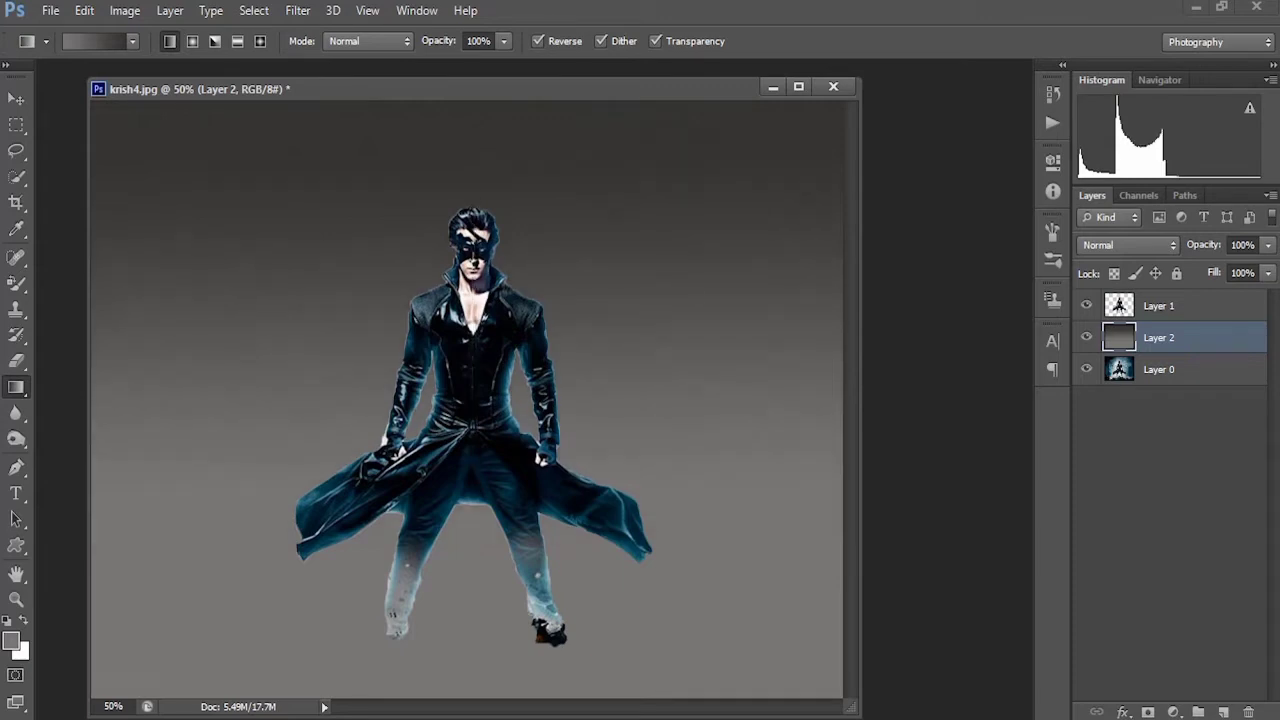
drag(490, 206, 480, 500)
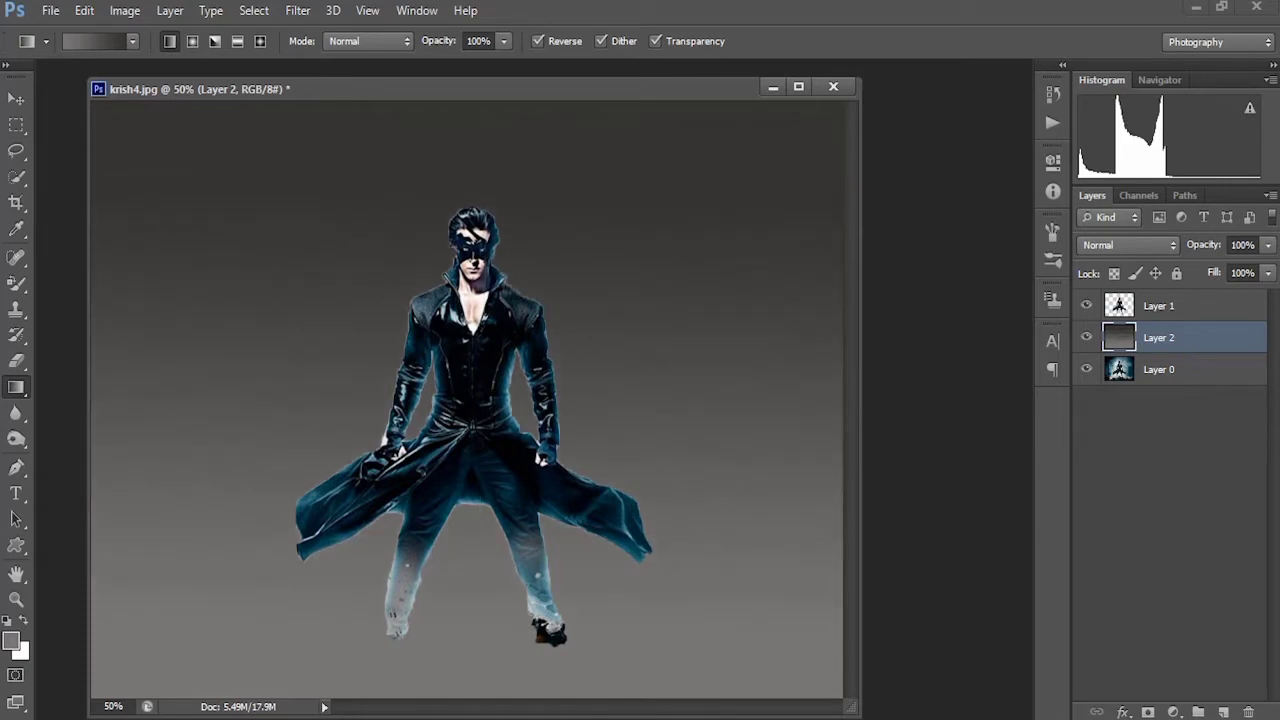
Hide and reshow the gradient and cut-out layers to compare the composite with the original image, keeping Layer 1 active
key(v)
click(1159, 306)
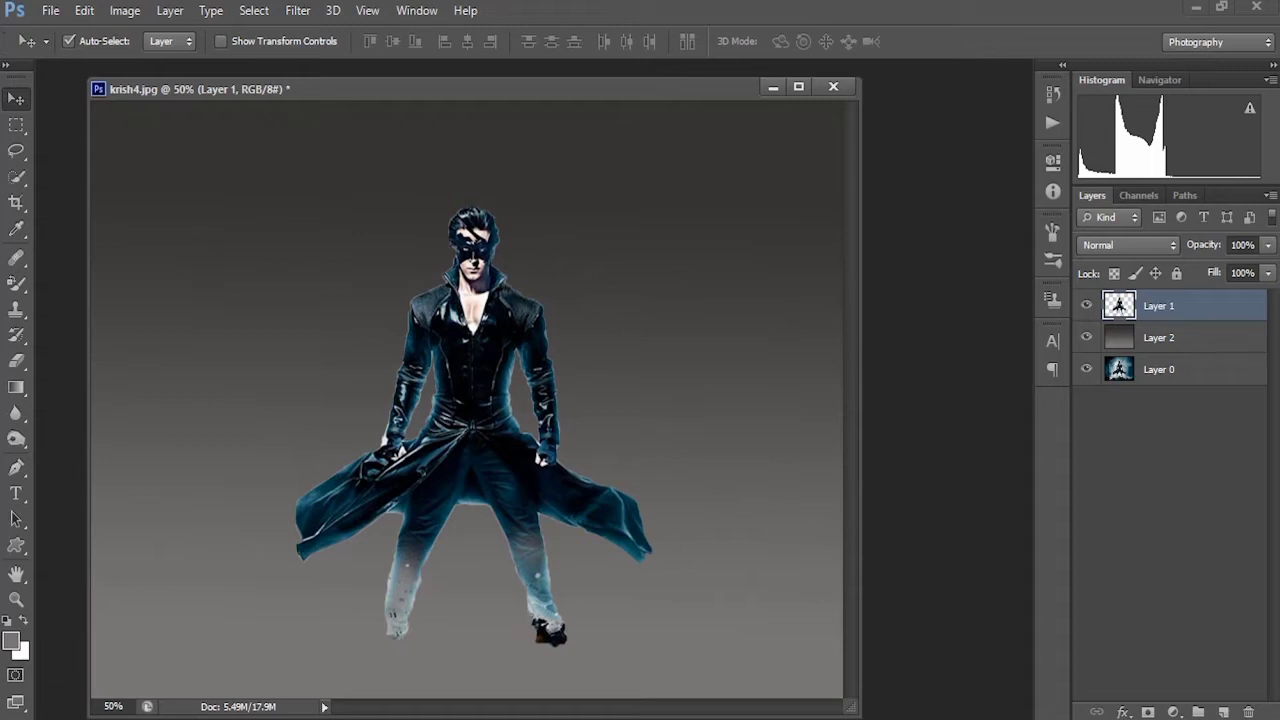
click(1086, 337)
click(1086, 305)
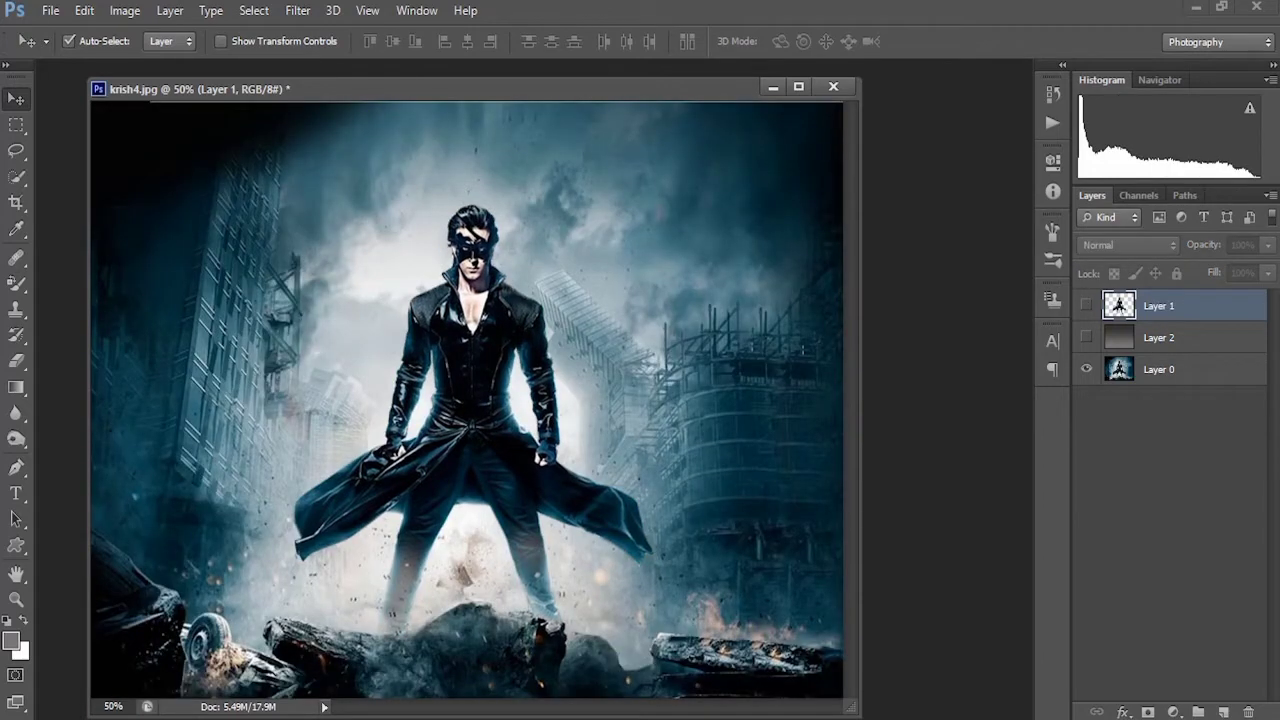
click(1086, 337)
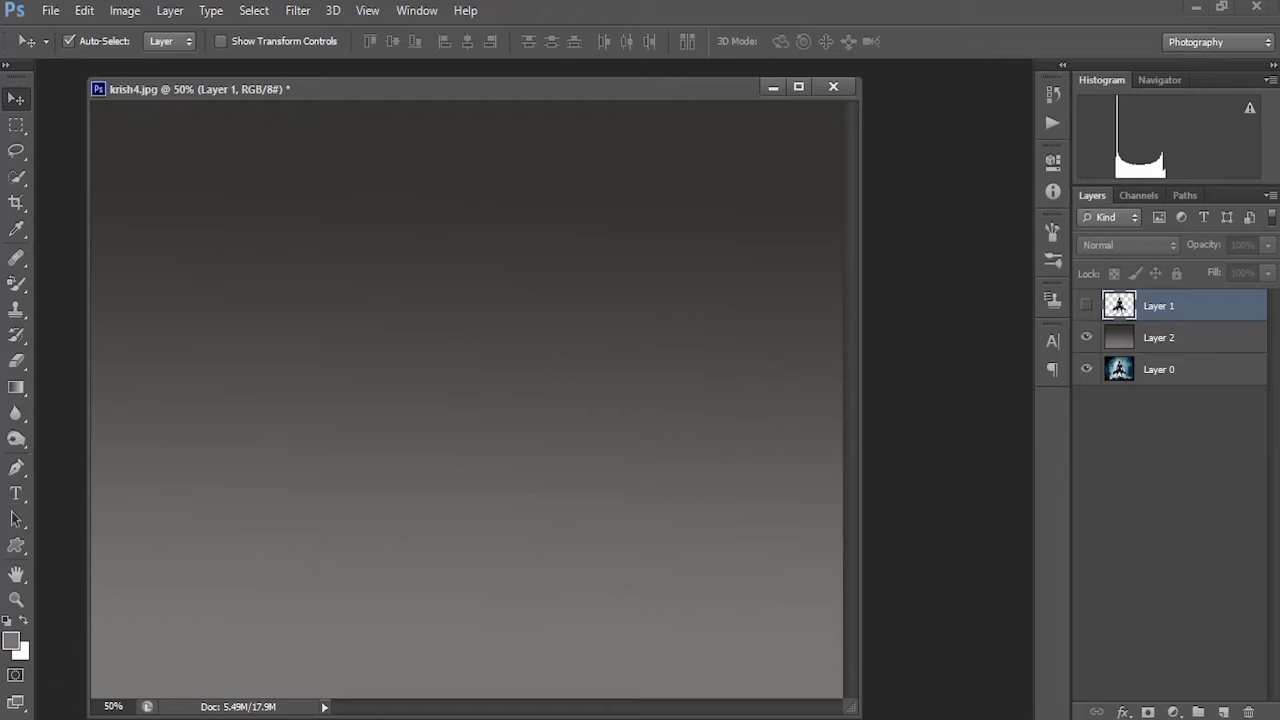
click(1086, 305)
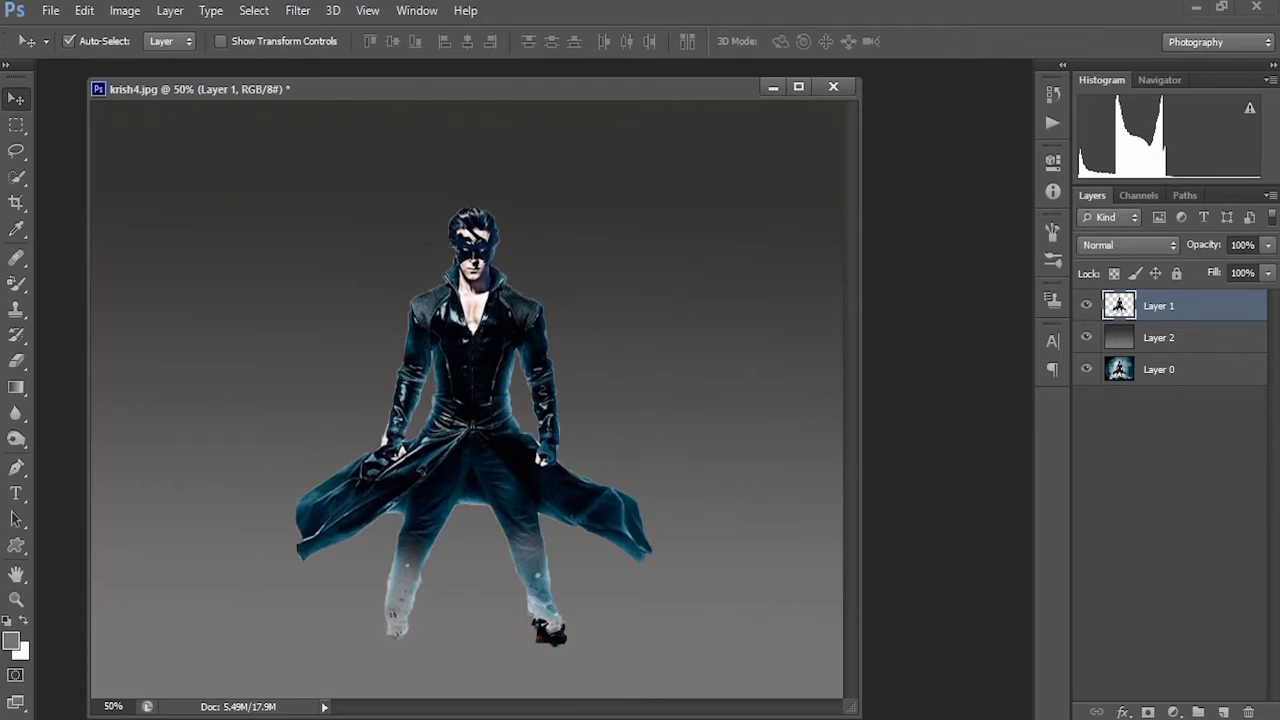
Rename the cut-out layer, Layer 1, as Hrithik
right_click(1163, 305)
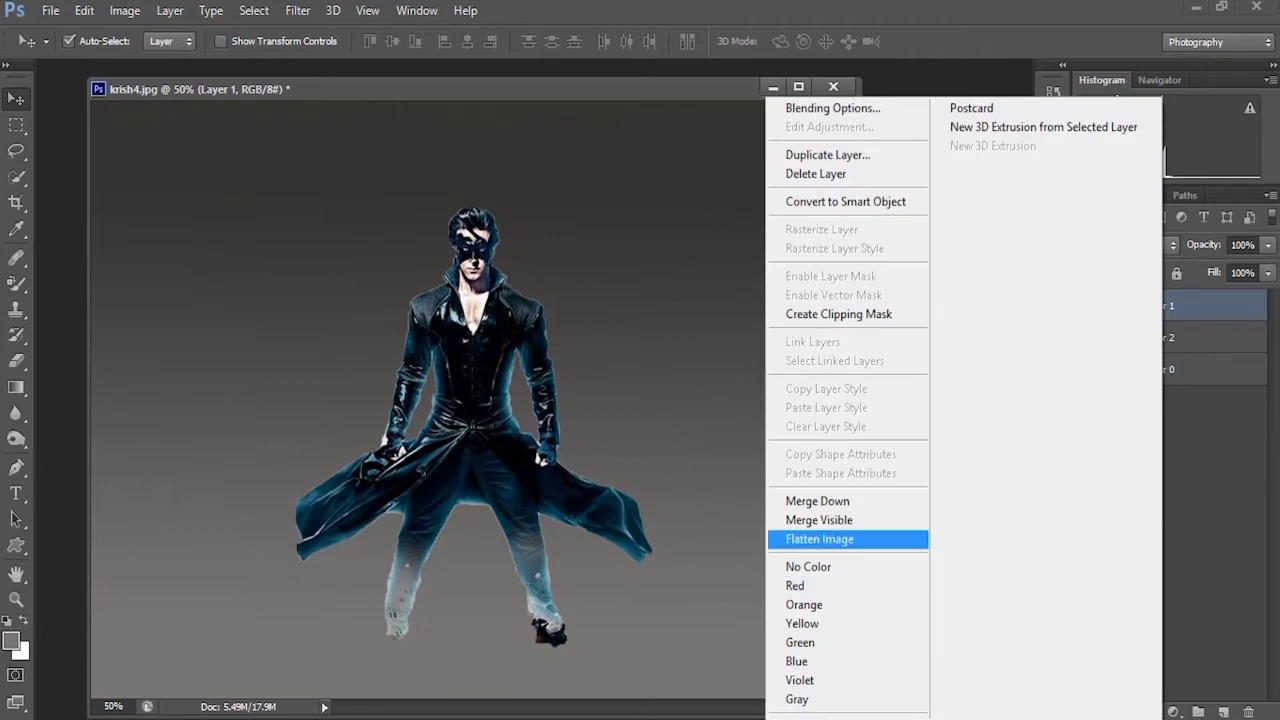
key(Escape)
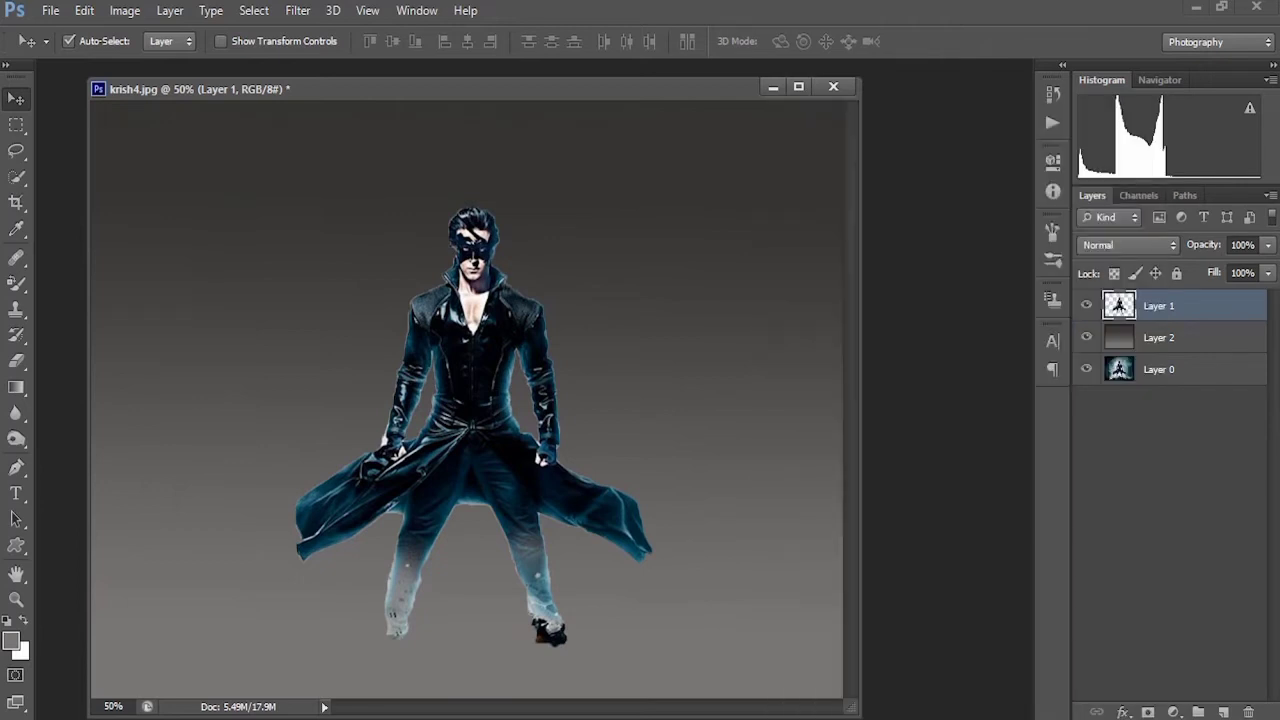
double_click(1159, 305)
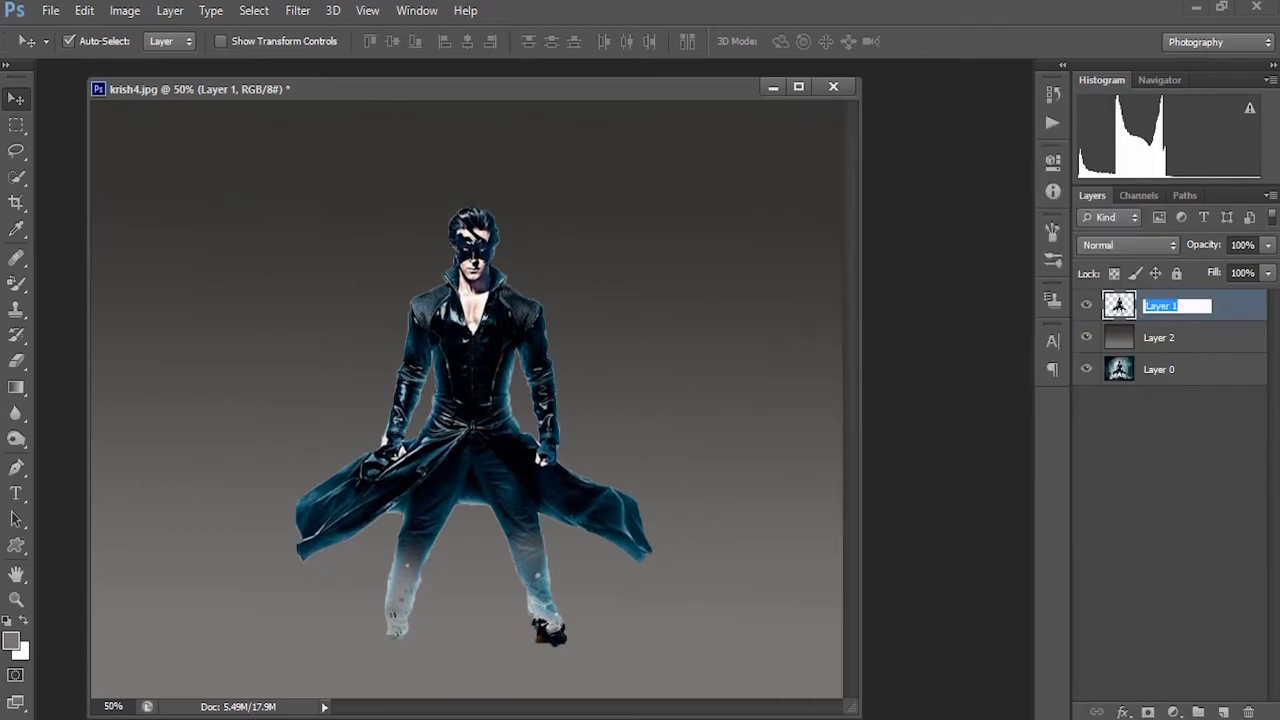
text(Hrithik)
key(Return)
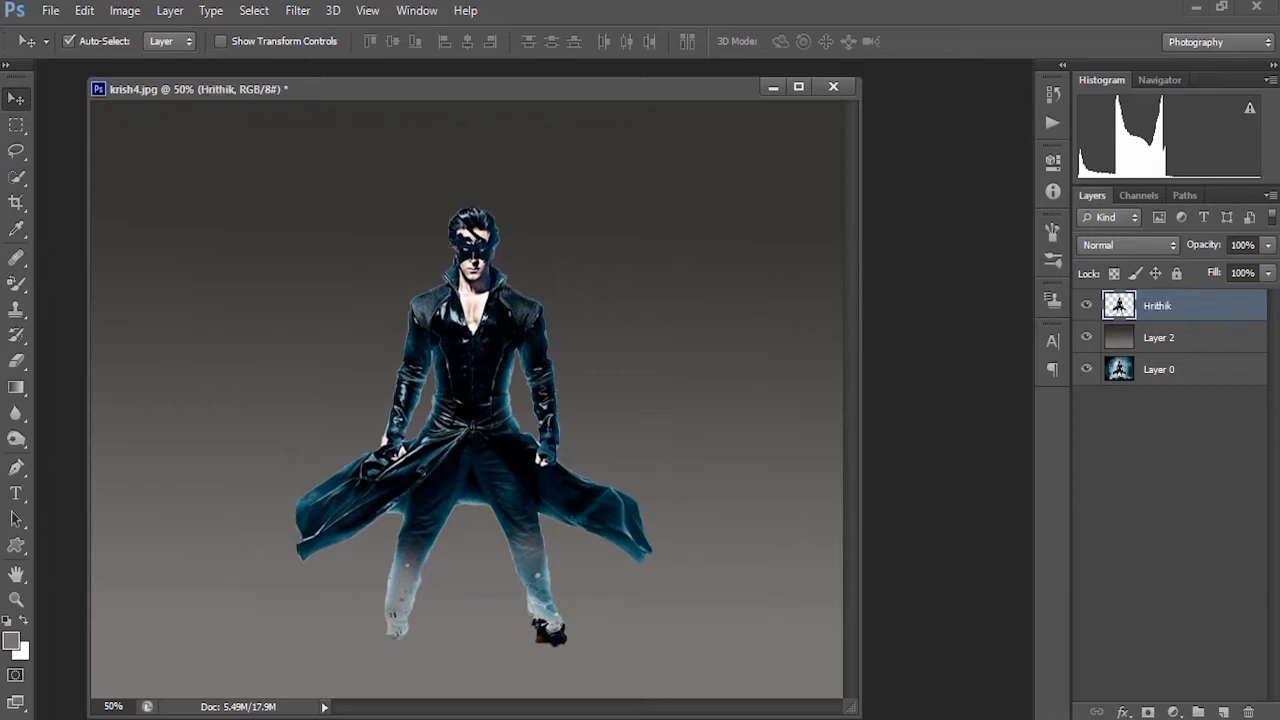
Duplicate the Hrithik layer within krish4.jpg under the name Hrithik copy
right_click(1168, 305)
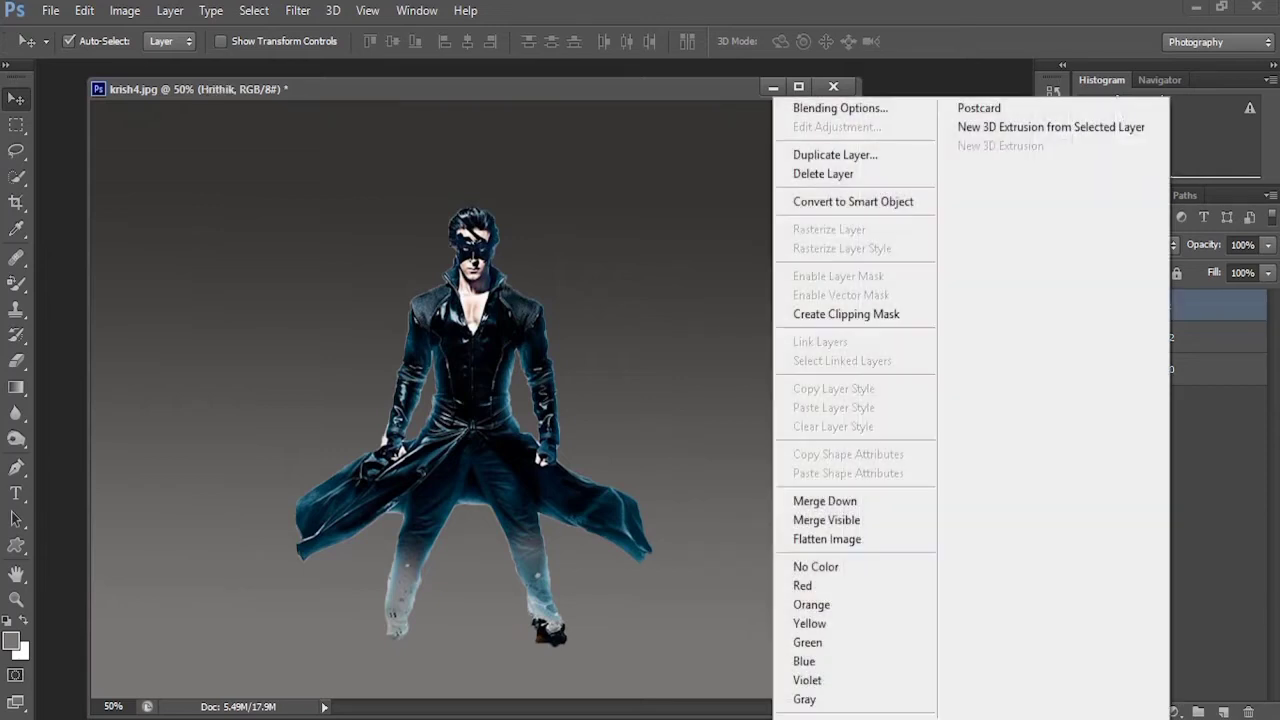
click(835, 155)
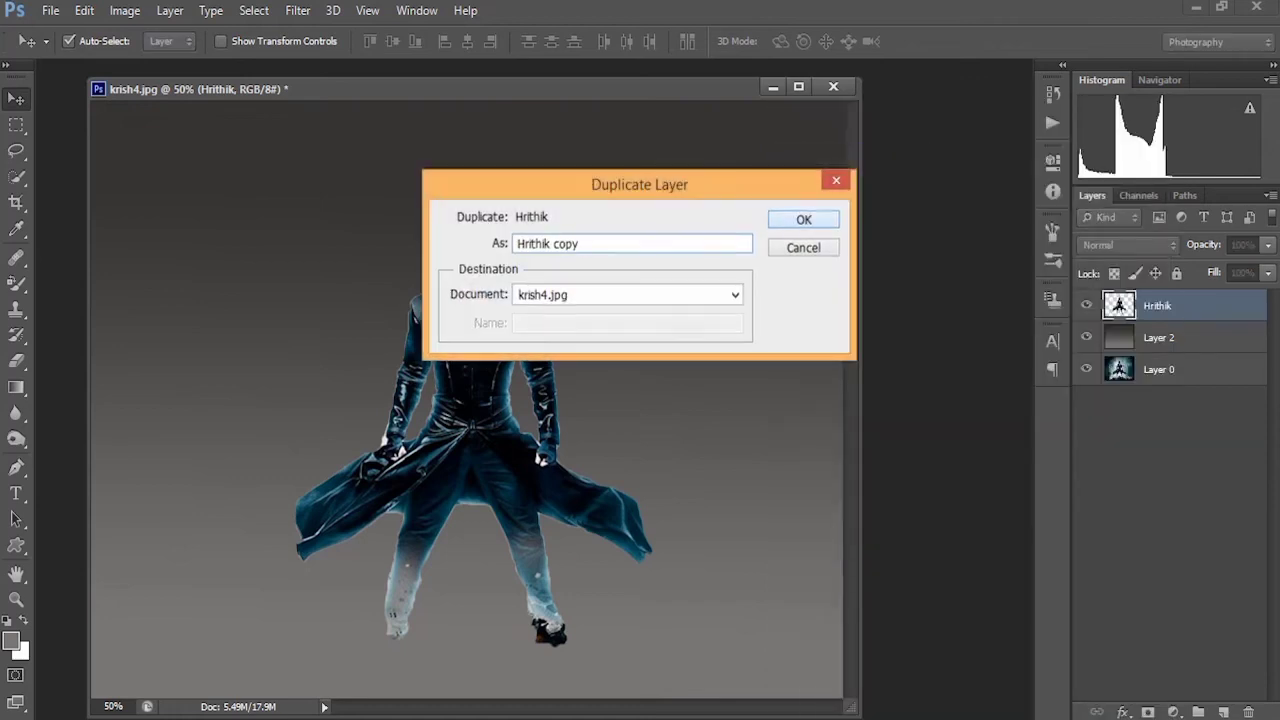
key(Return)
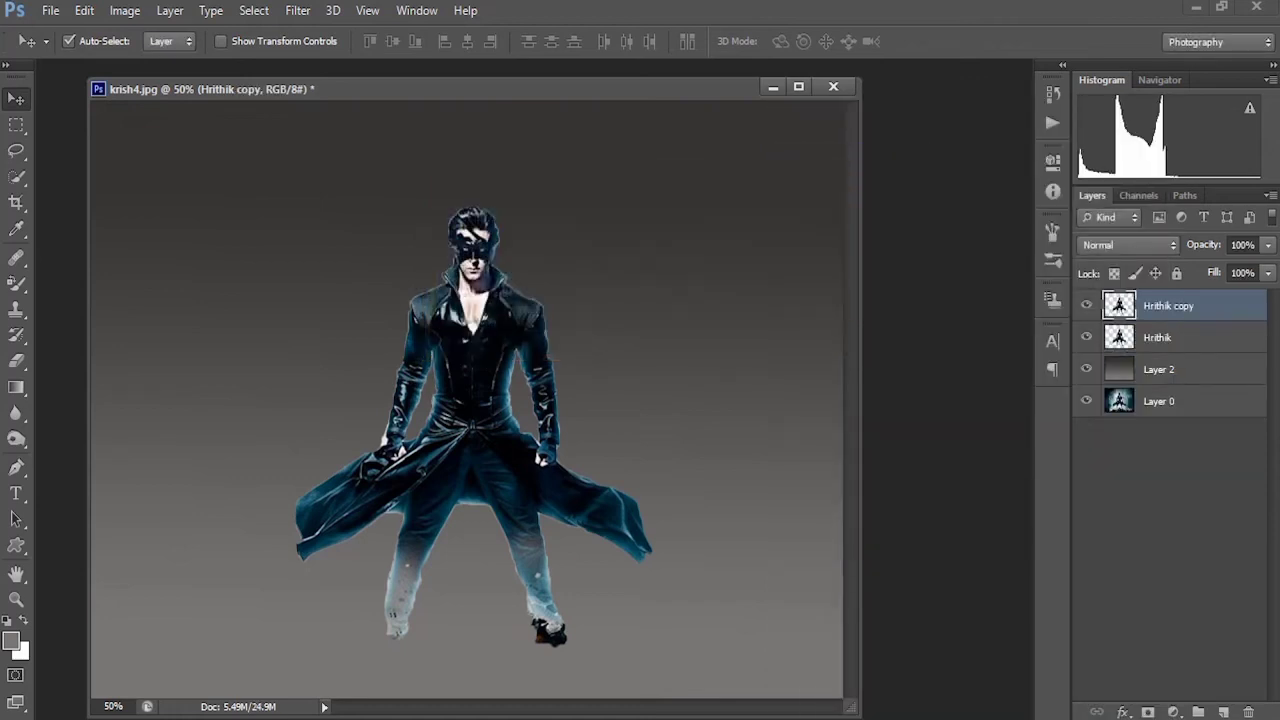
Hide Layer 2 and Layer 0, then select the man's outline on Hrithik copy by inverting a Magic Wand selection of the transparent area
click(17, 177)
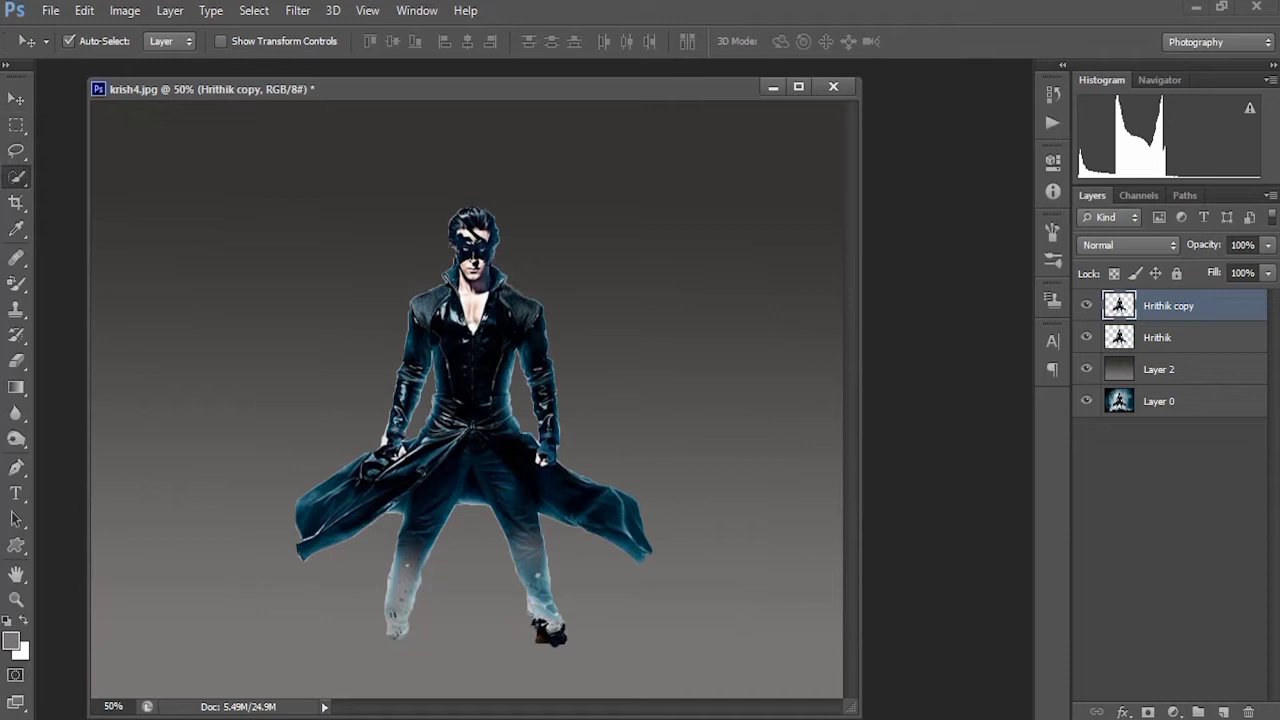
click(109, 192)
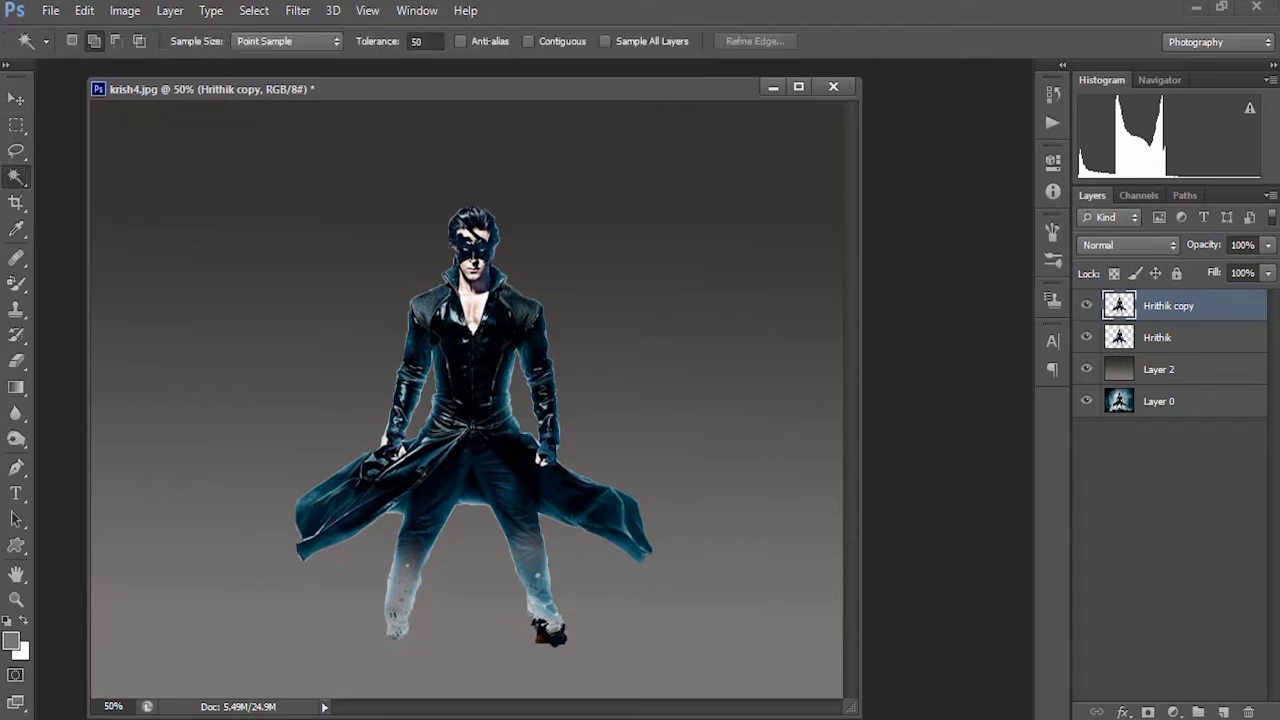
click(1086, 369)
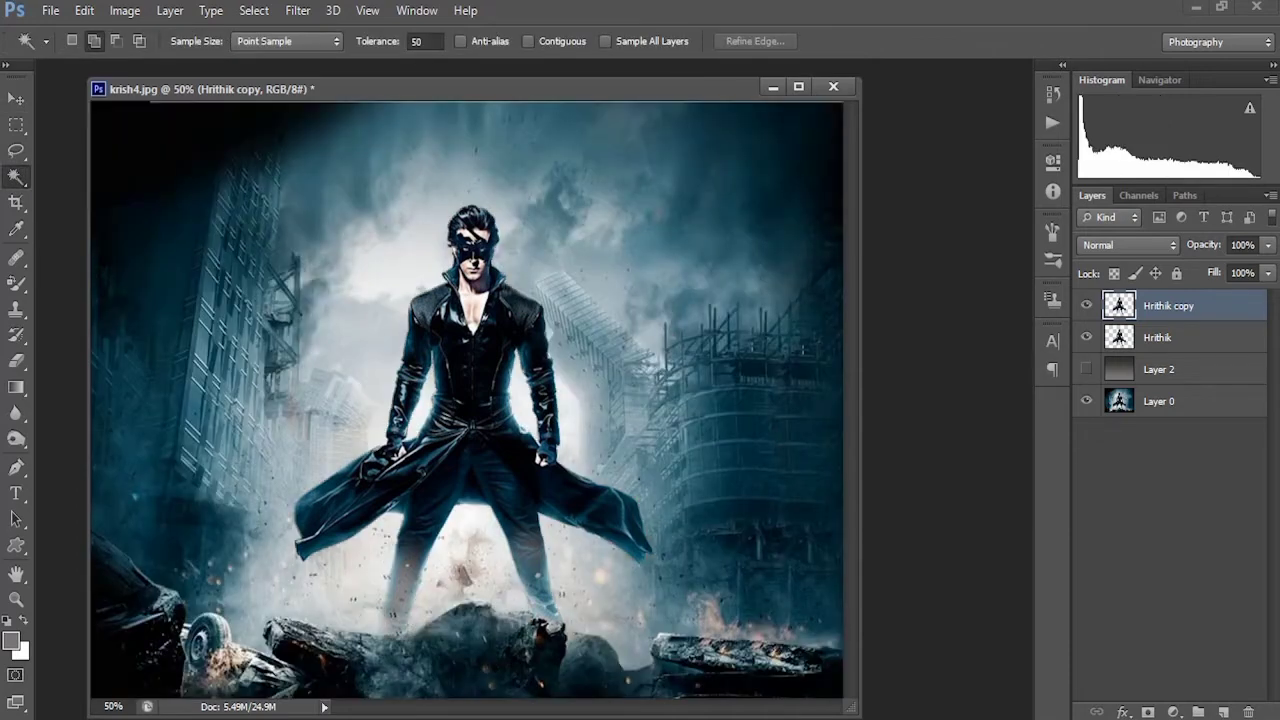
click(1086, 401)
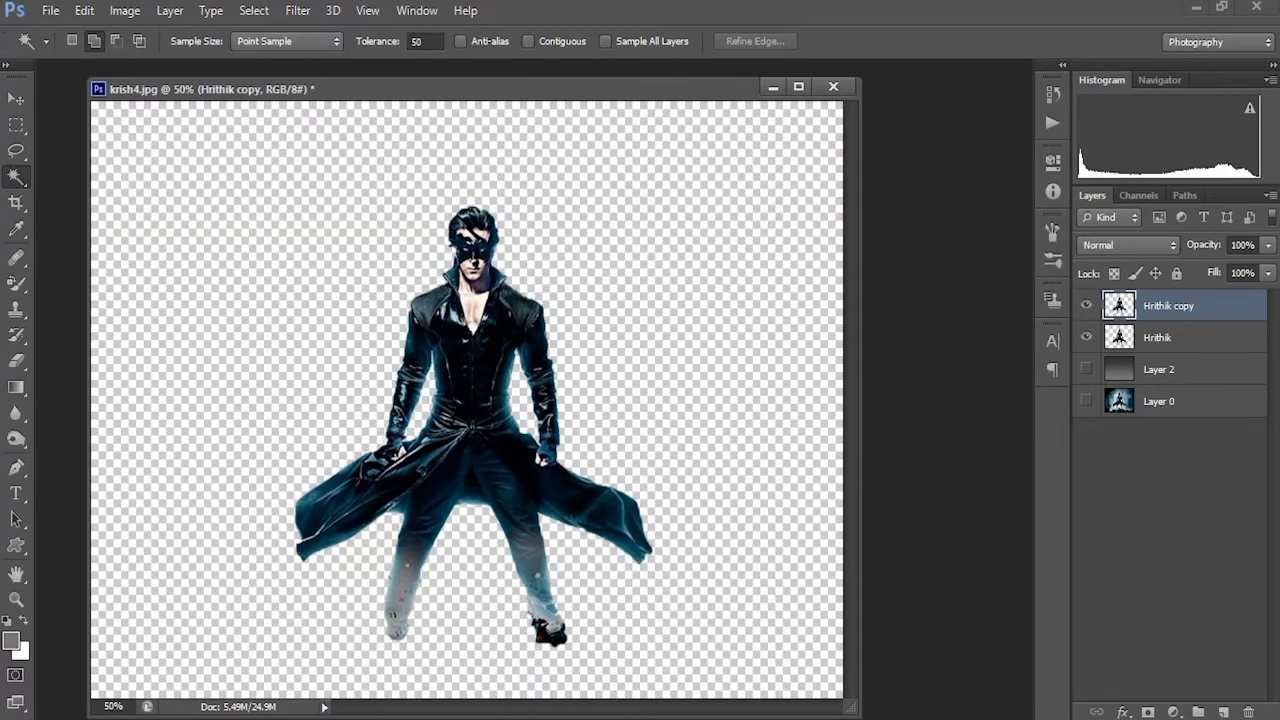
click(200, 200)
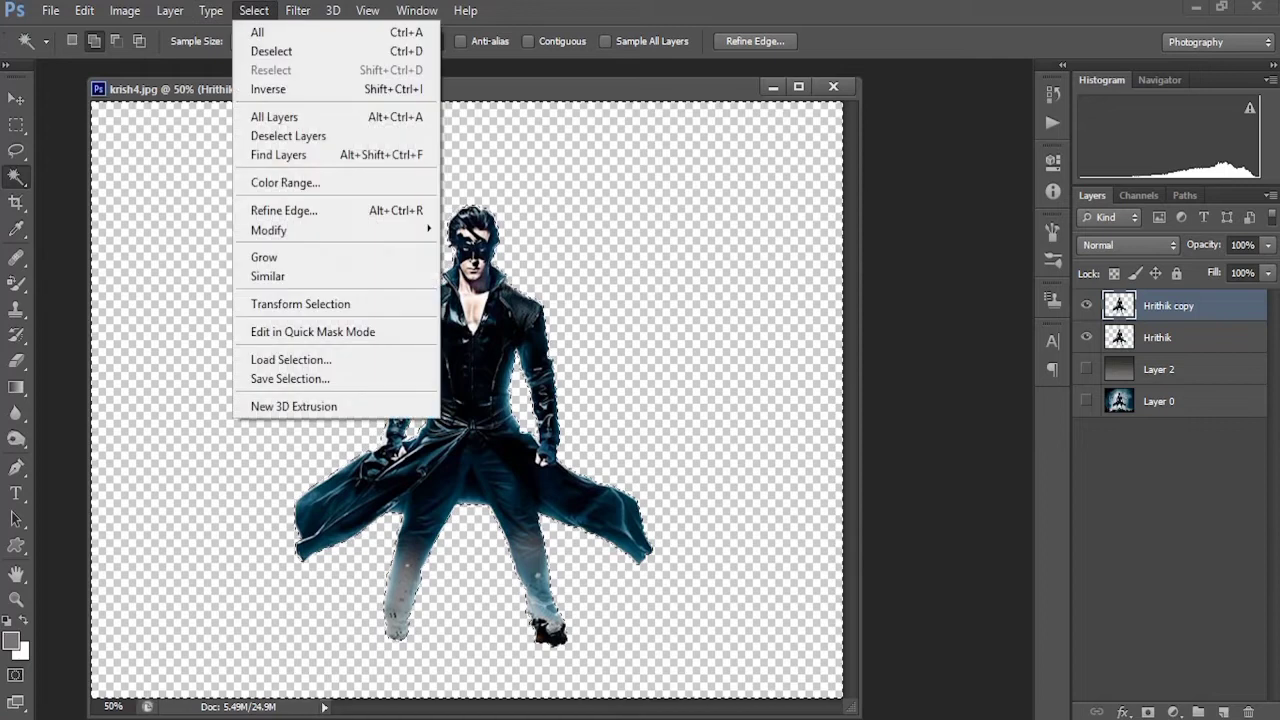
click(280, 89)
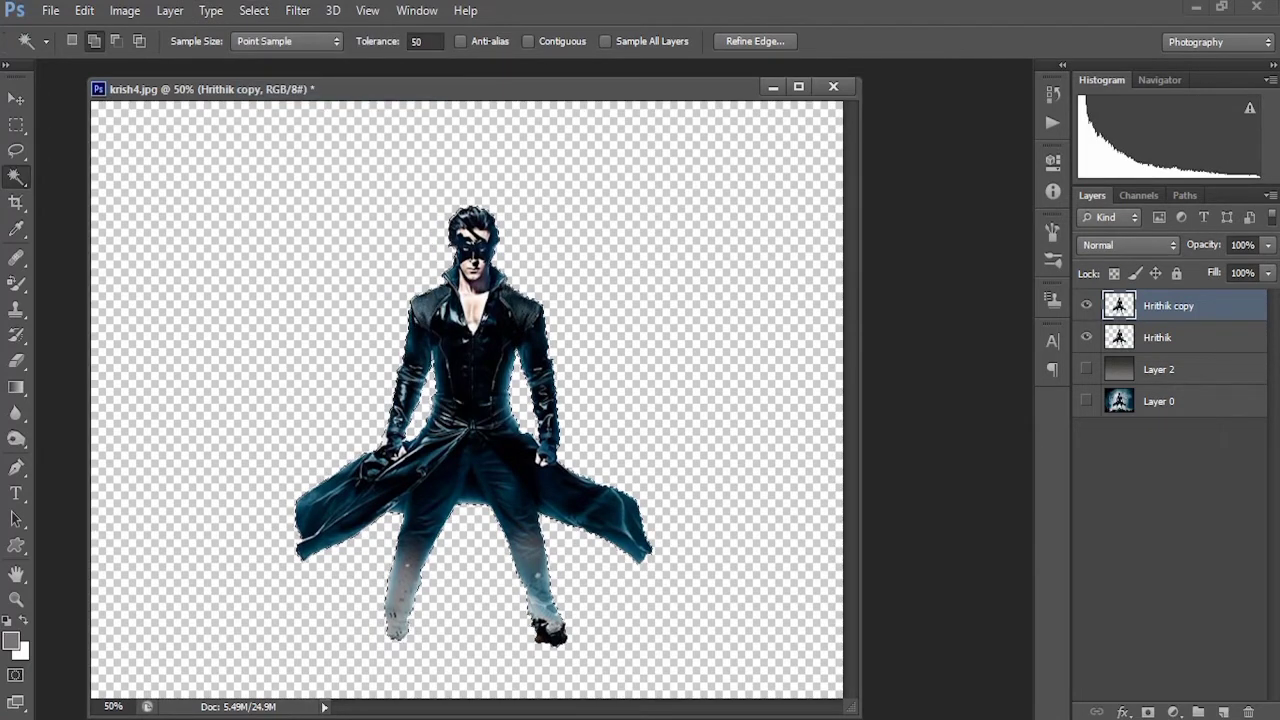
Show Layer 2 again, fill the selected figure on Hrithik copy completely with the grey foreground colour, and deselect
click(1086, 369)
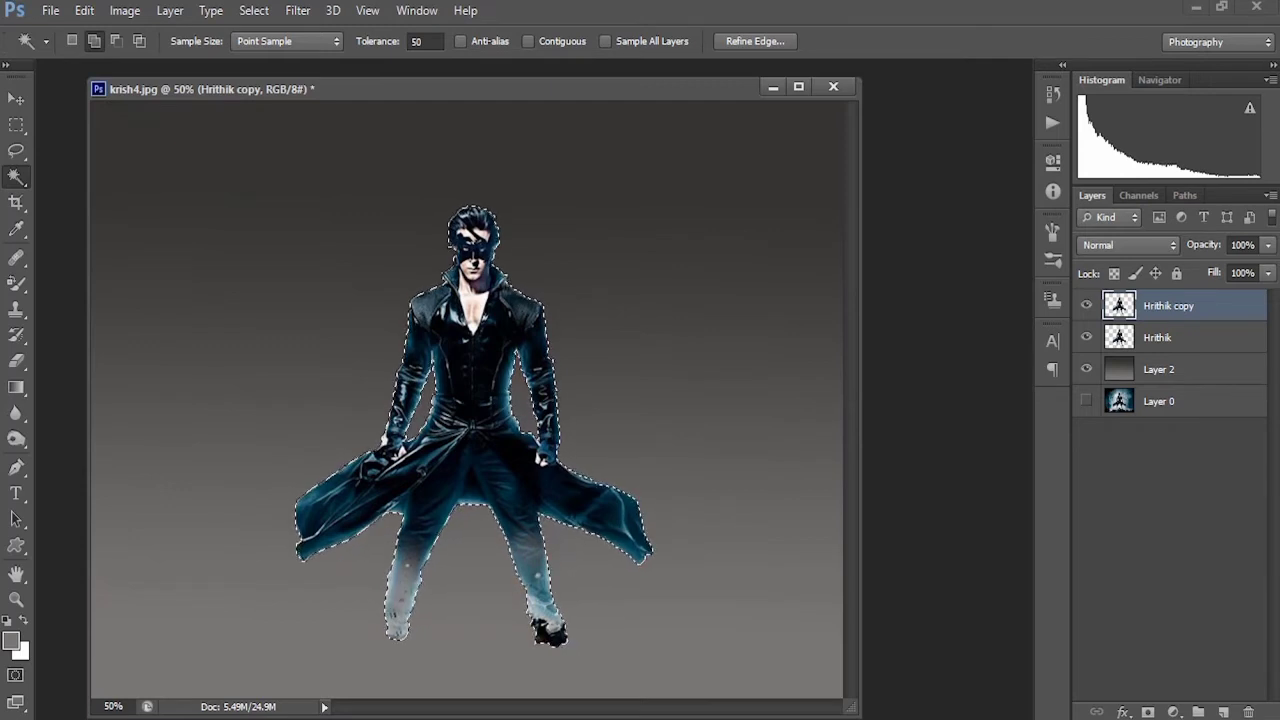
click(16, 387)
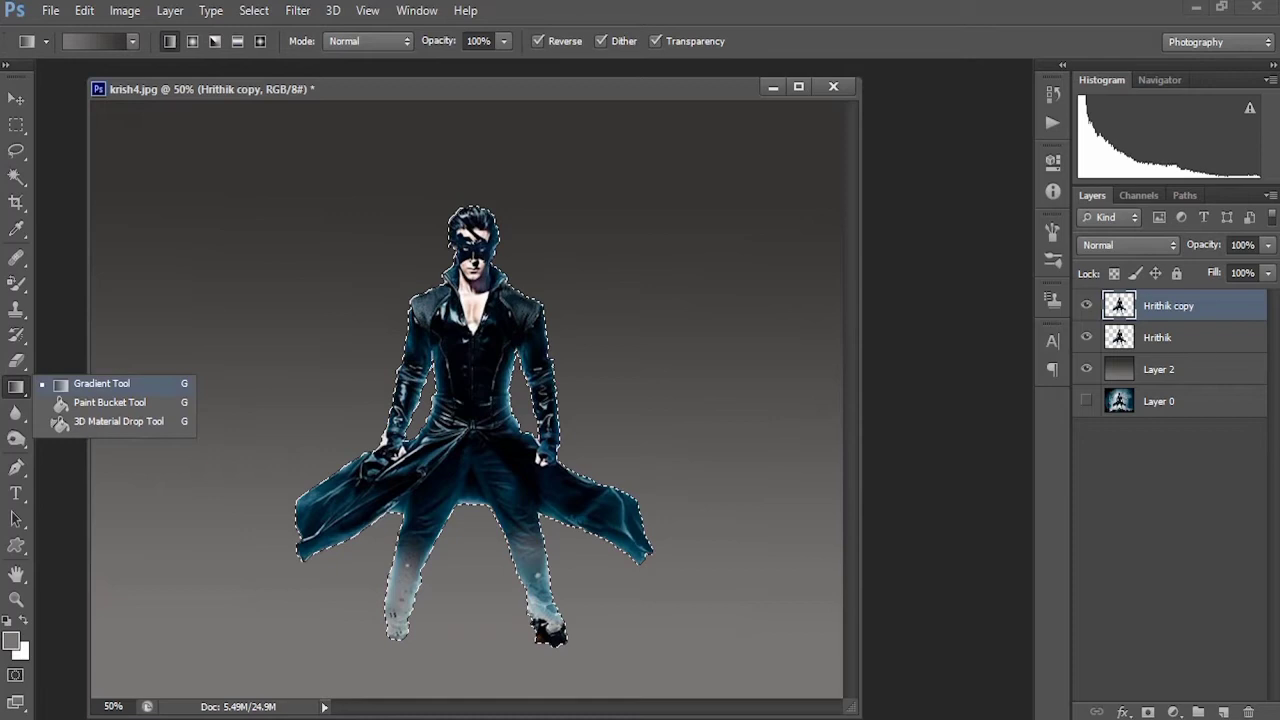
click(105, 402)
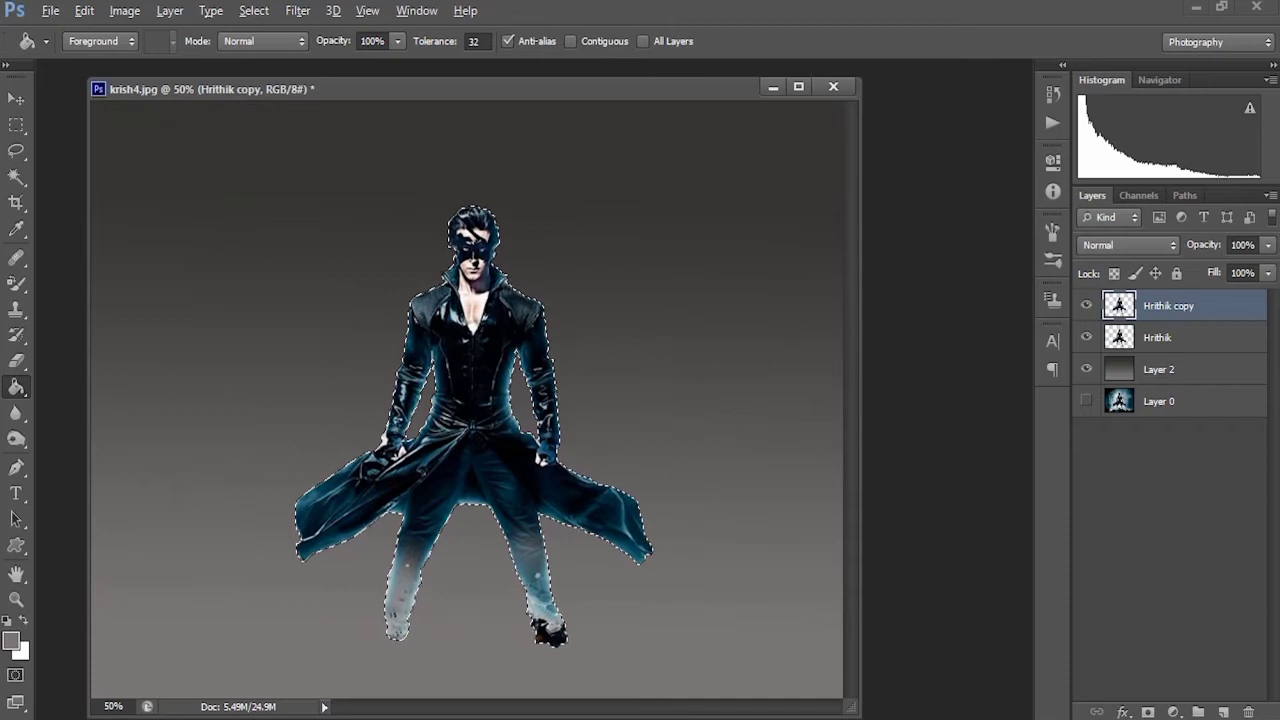
click(569, 647)
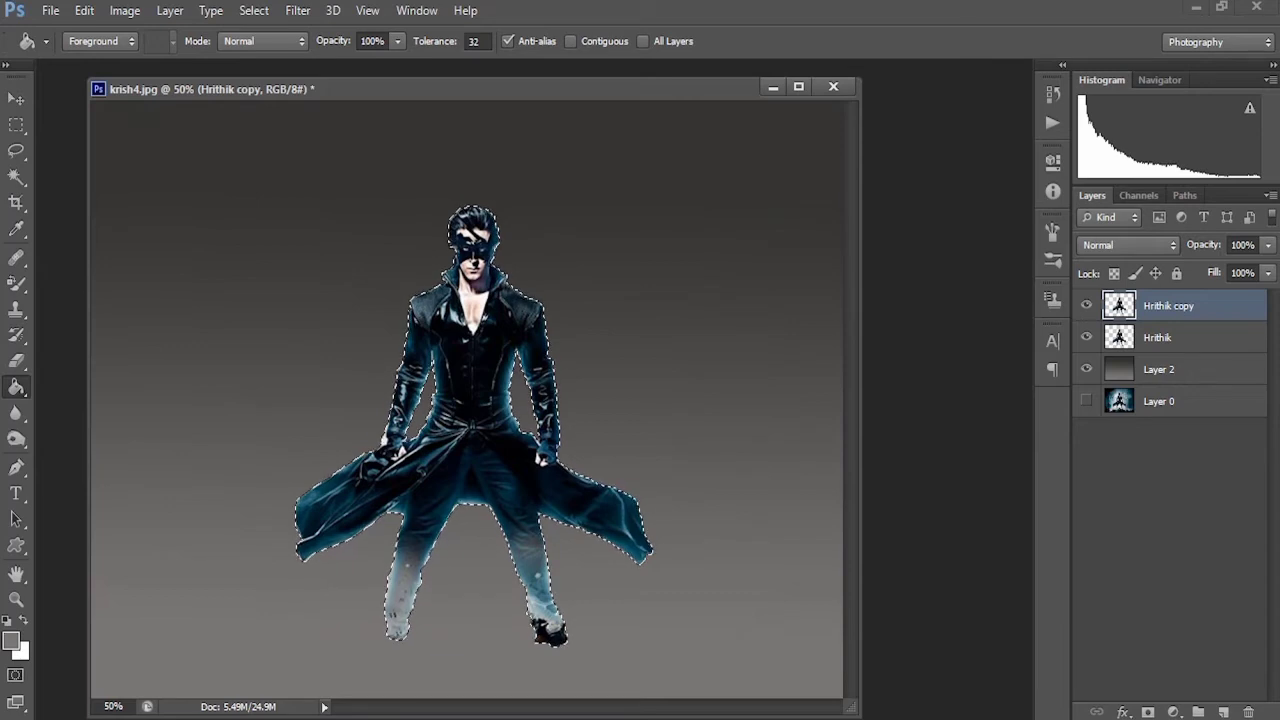
click(528, 558)
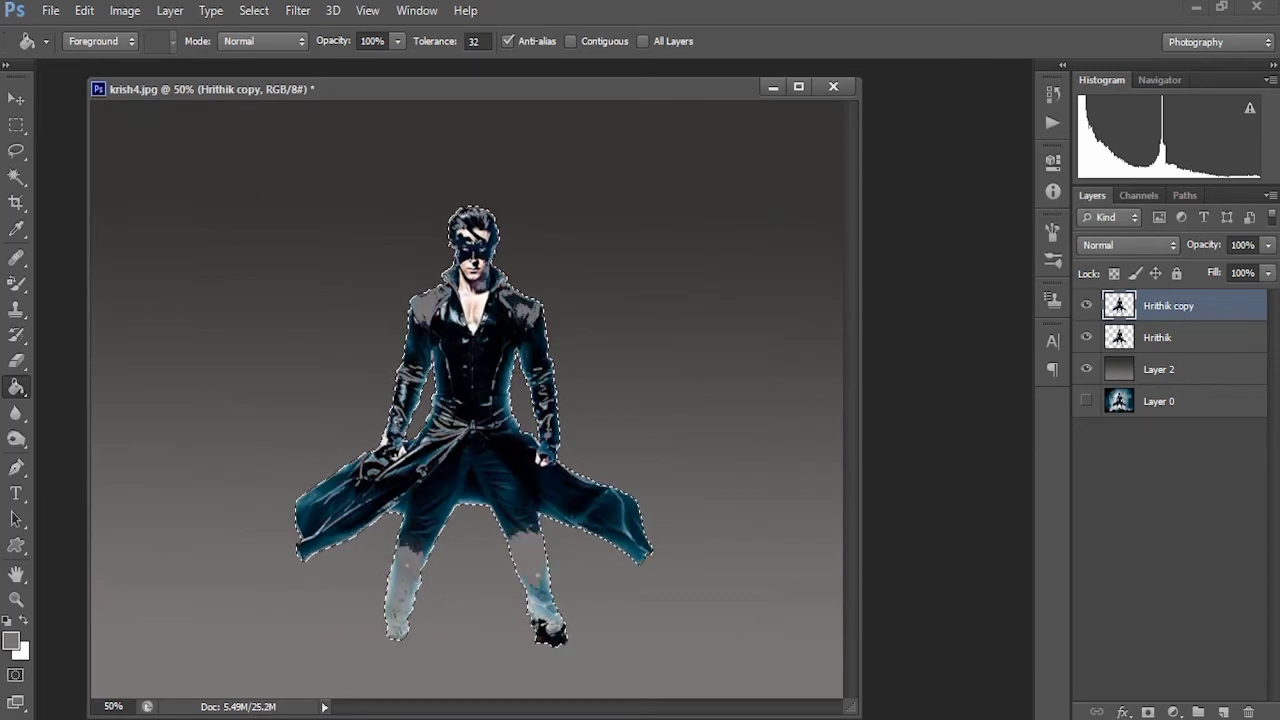
click(505, 500)
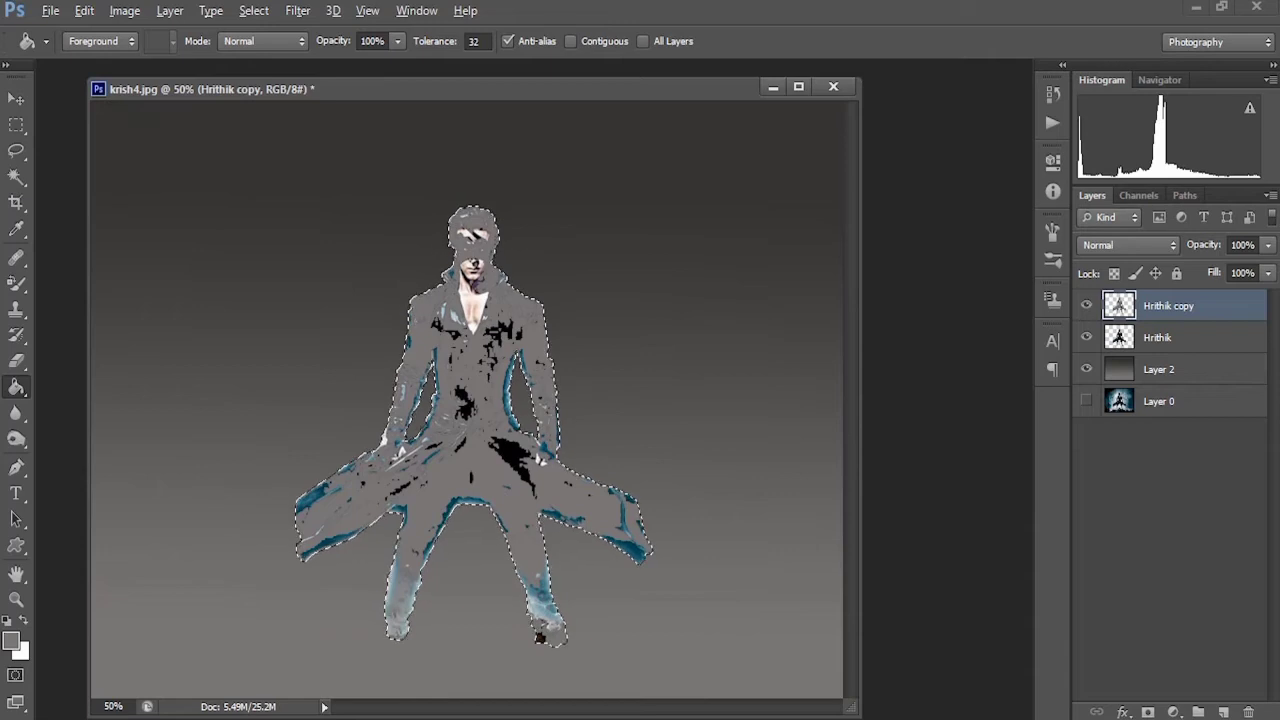
key(alt+BackSpace)
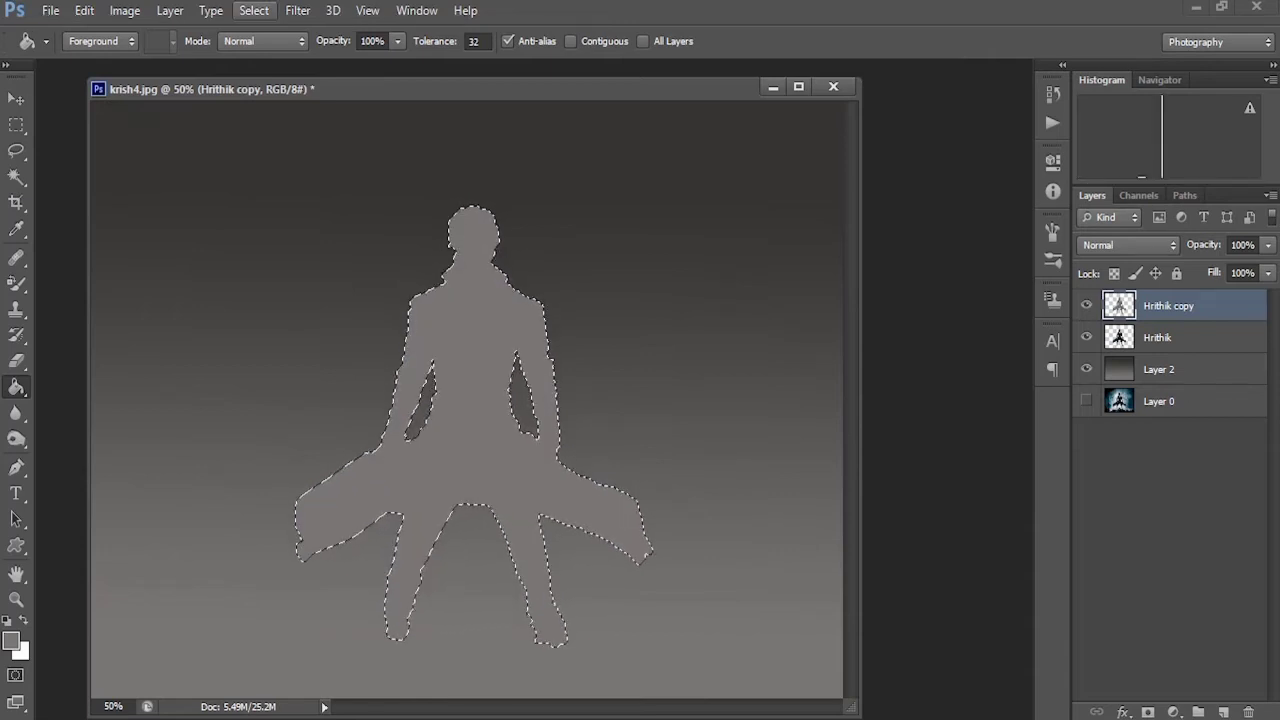
click(253, 10)
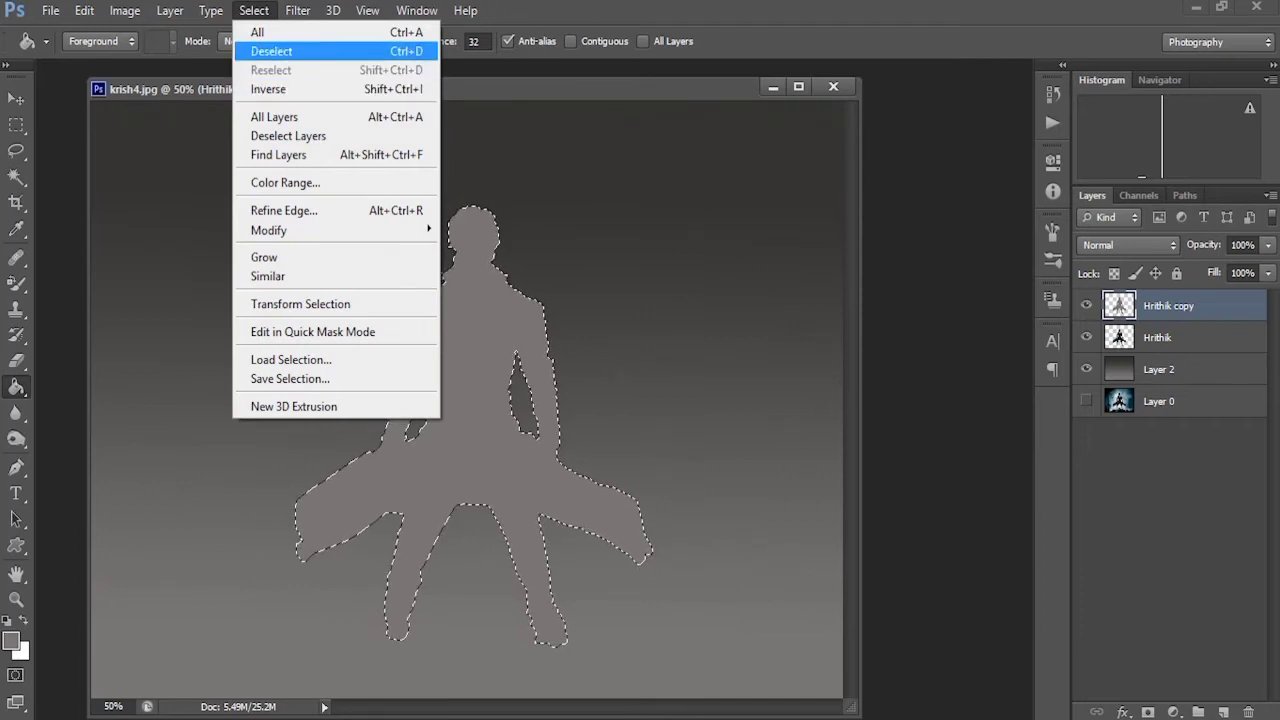
click(271, 51)
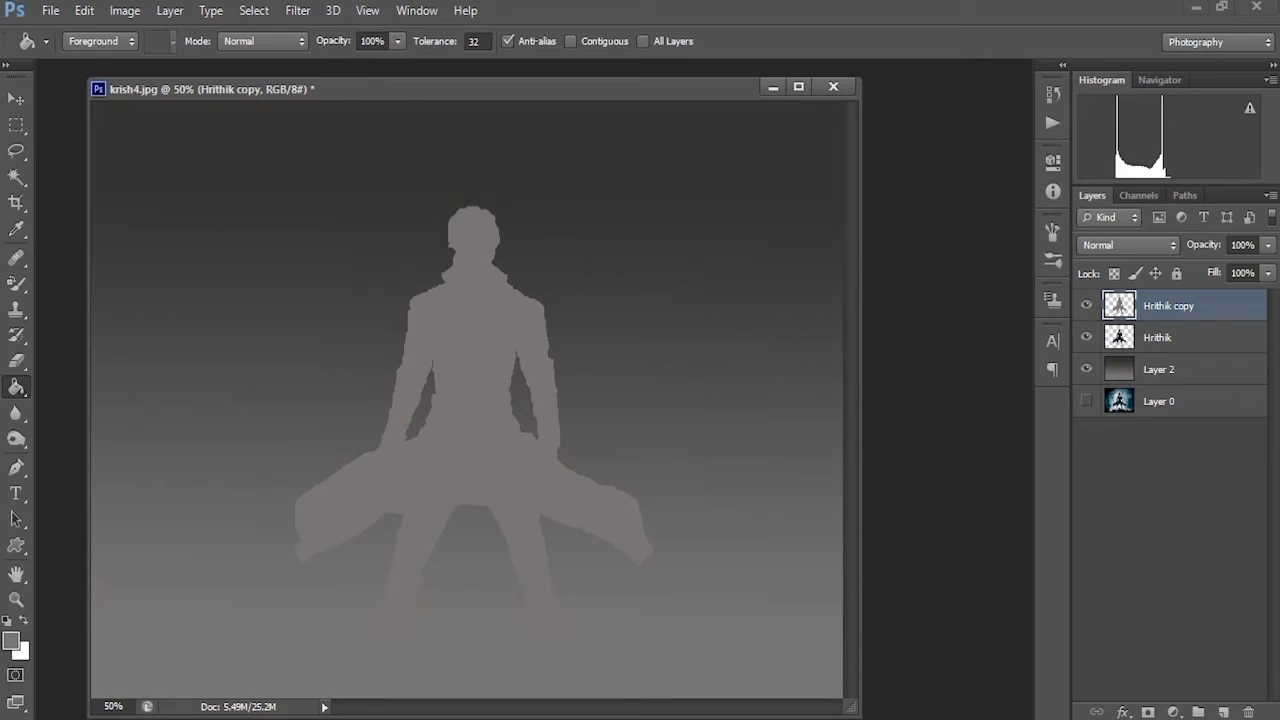
Scale the grey silhouette on Hrithik copy proportionally to 103% in width and height with Free Transform
click(84, 10)
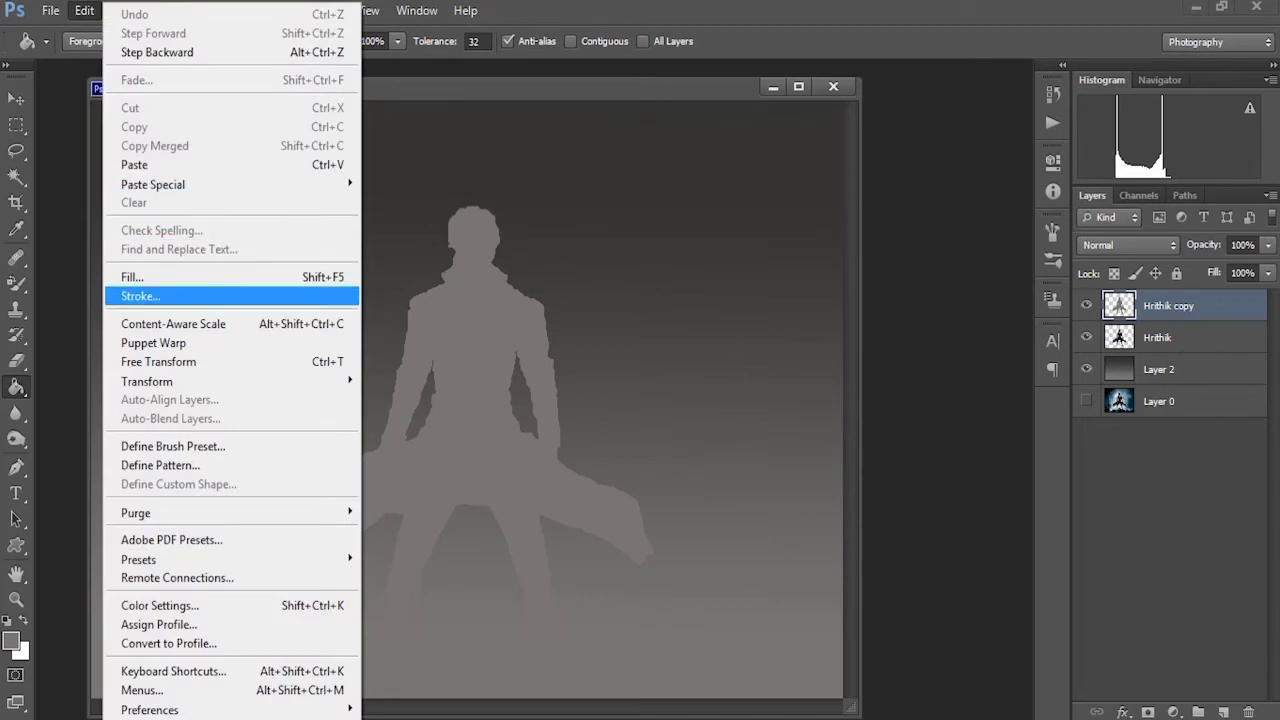
click(158, 361)
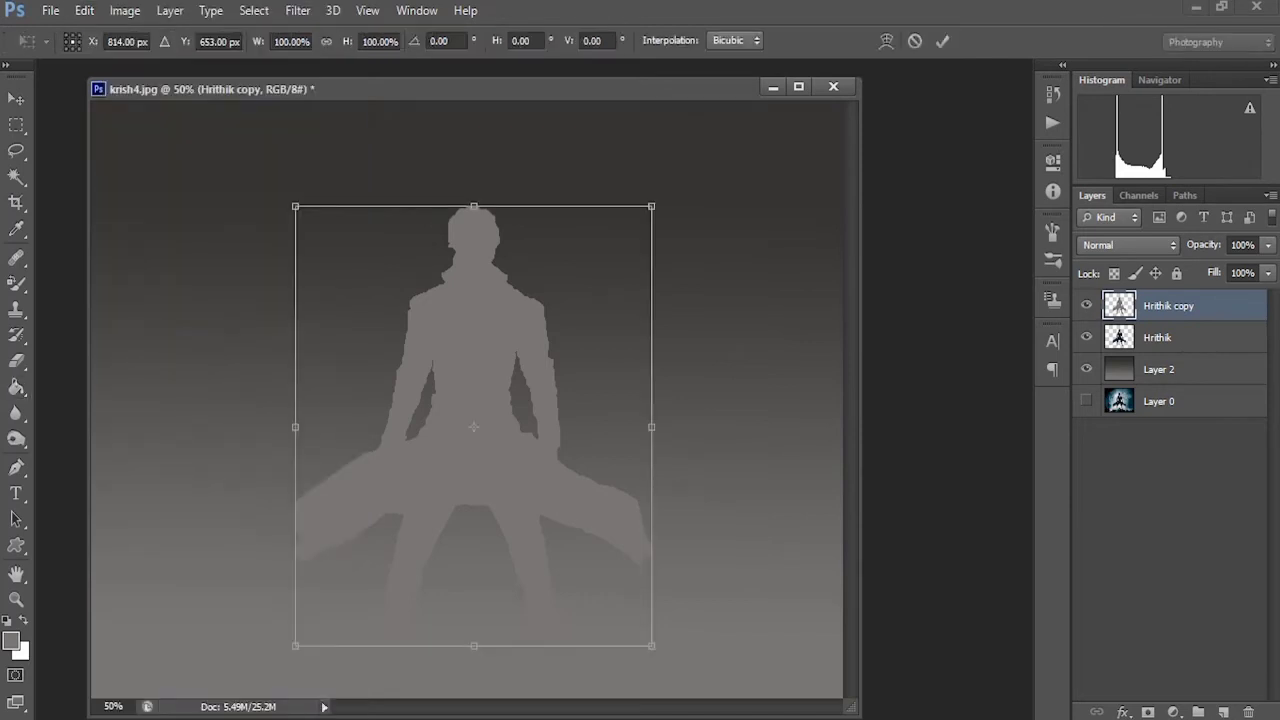
click(327, 41)
click(280, 41)
key(Up)
key(Up)
key(Up)
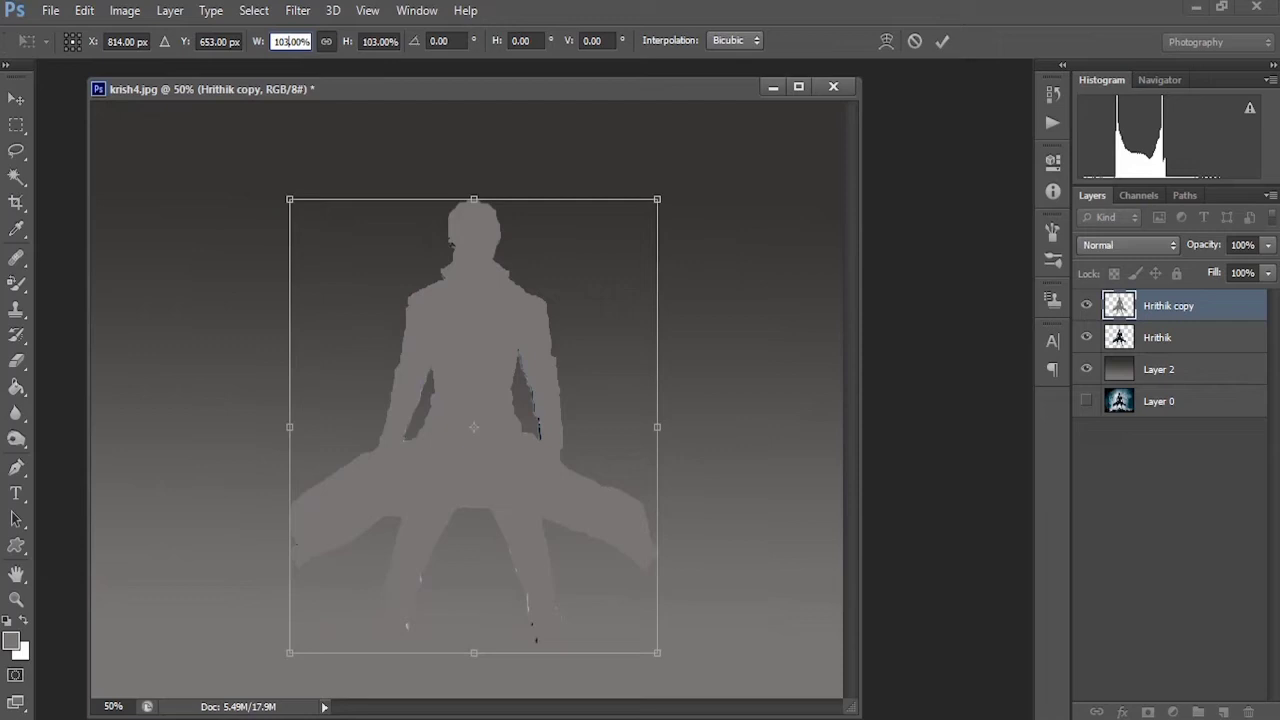
key(Return)
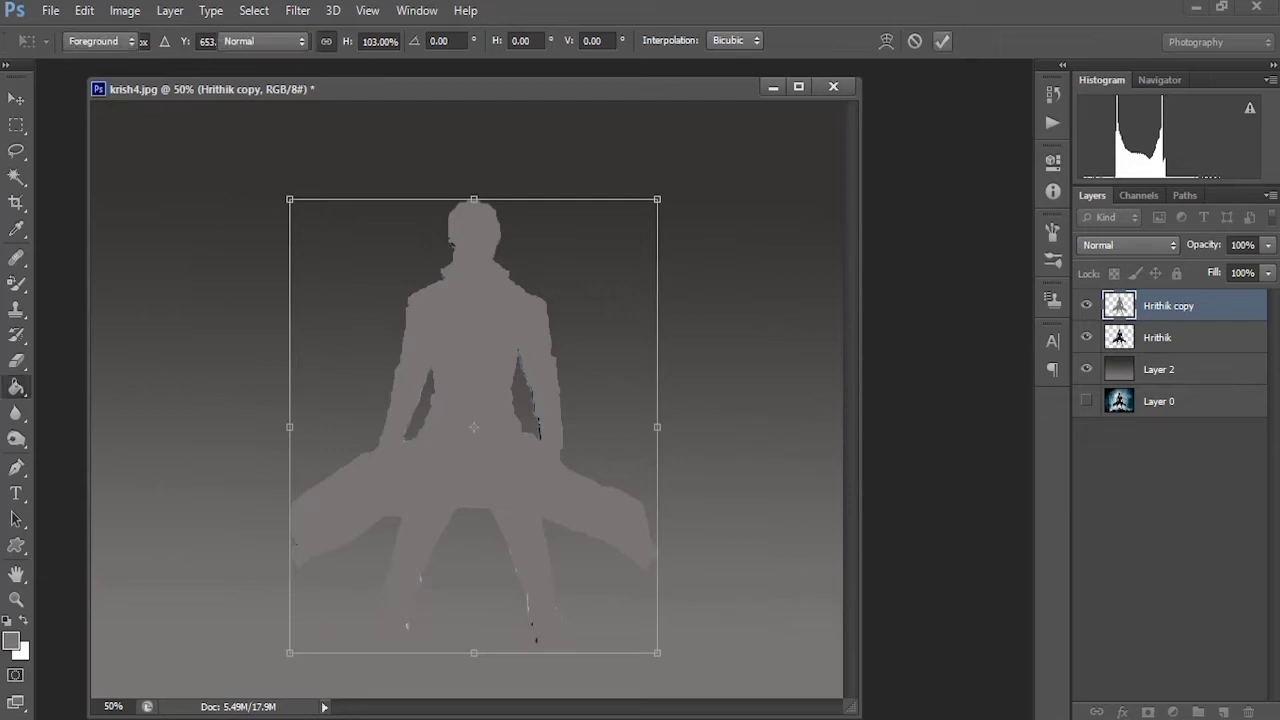
key(g)
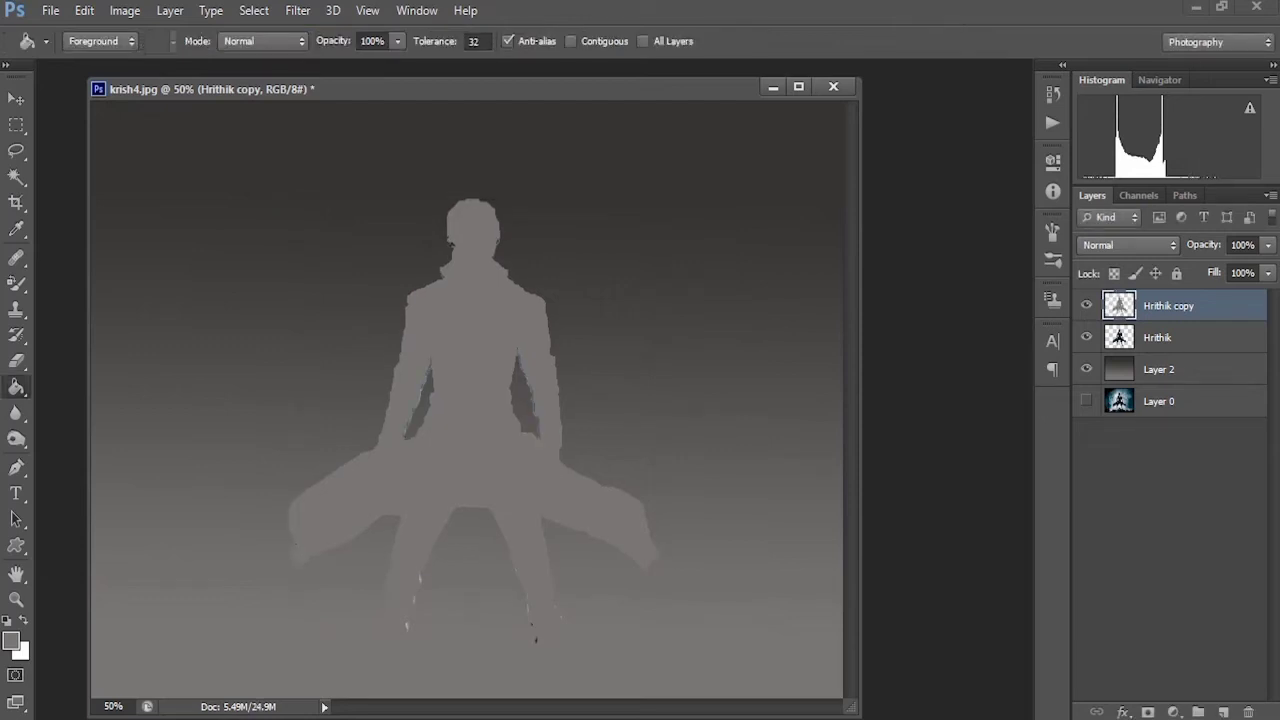
Place the Hrithik layer above Hrithik copy and shift the silhouette slightly down and left behind the man
drag(1160, 337, 1160, 305)
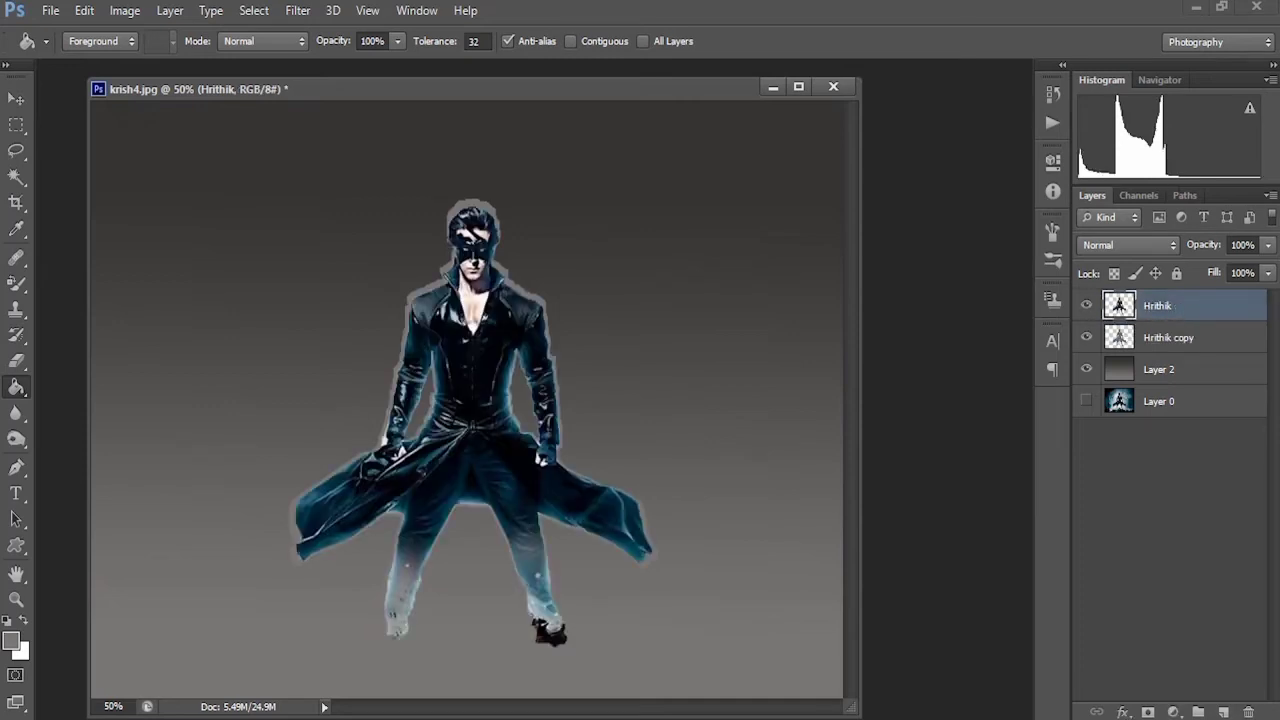
click(1168, 337)
key(v)
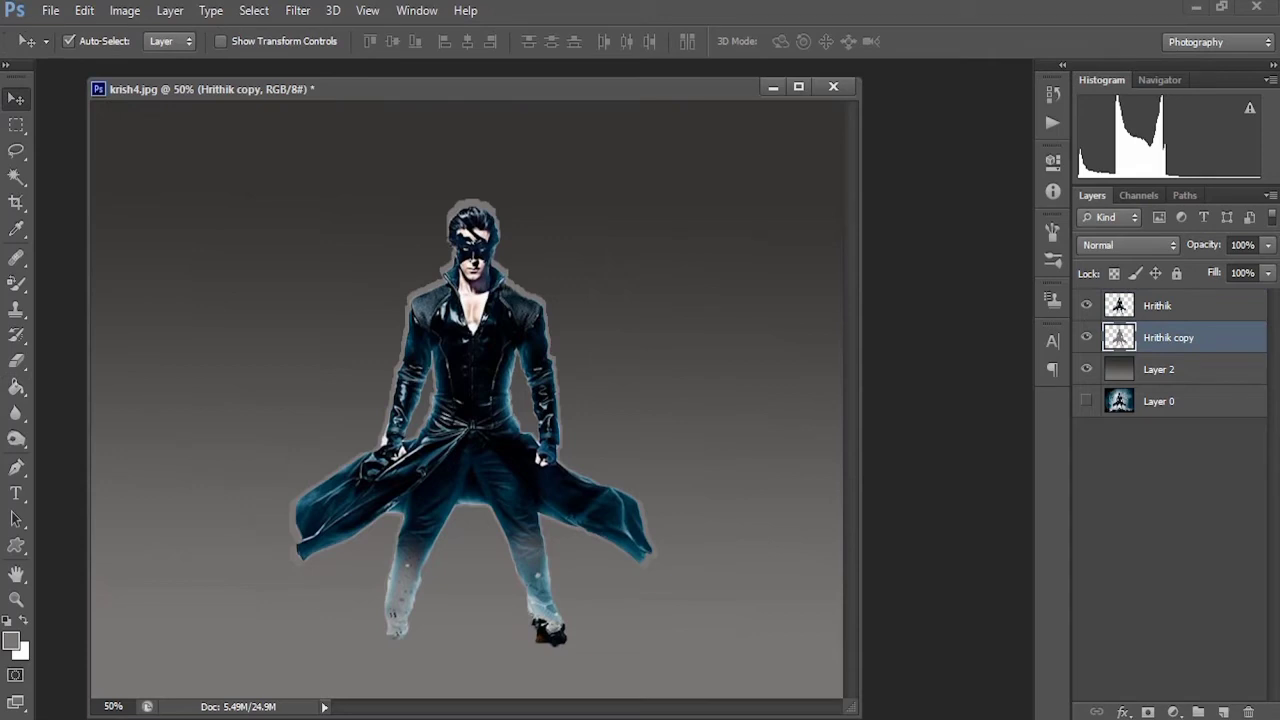
mouse_move(482, 207)
mouse_down()
mouse_move(458, 215)
mouse_move(482, 212)
mouse_up()
key(Left)
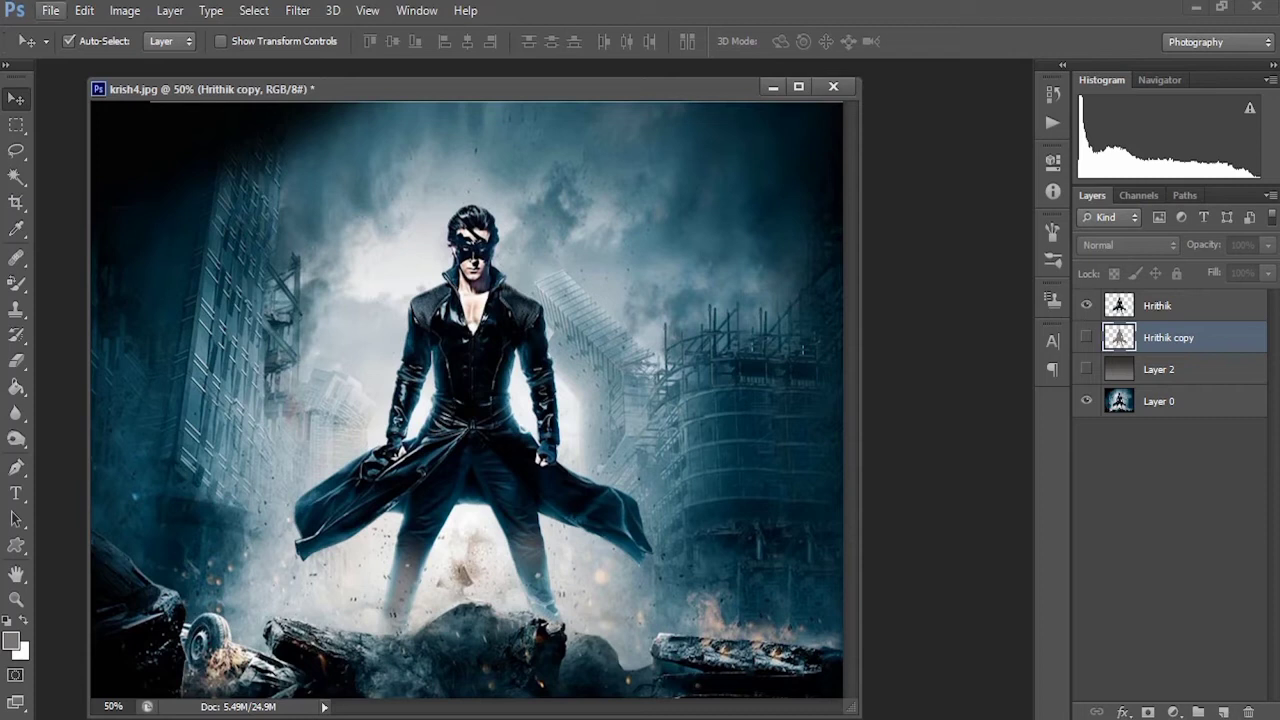
With Hrithik copy and Layer 2 hidden, save the original scene as a PNG in Facebook 3D pic, using Smallest / Slow compression and no interlacing
click(50, 10)
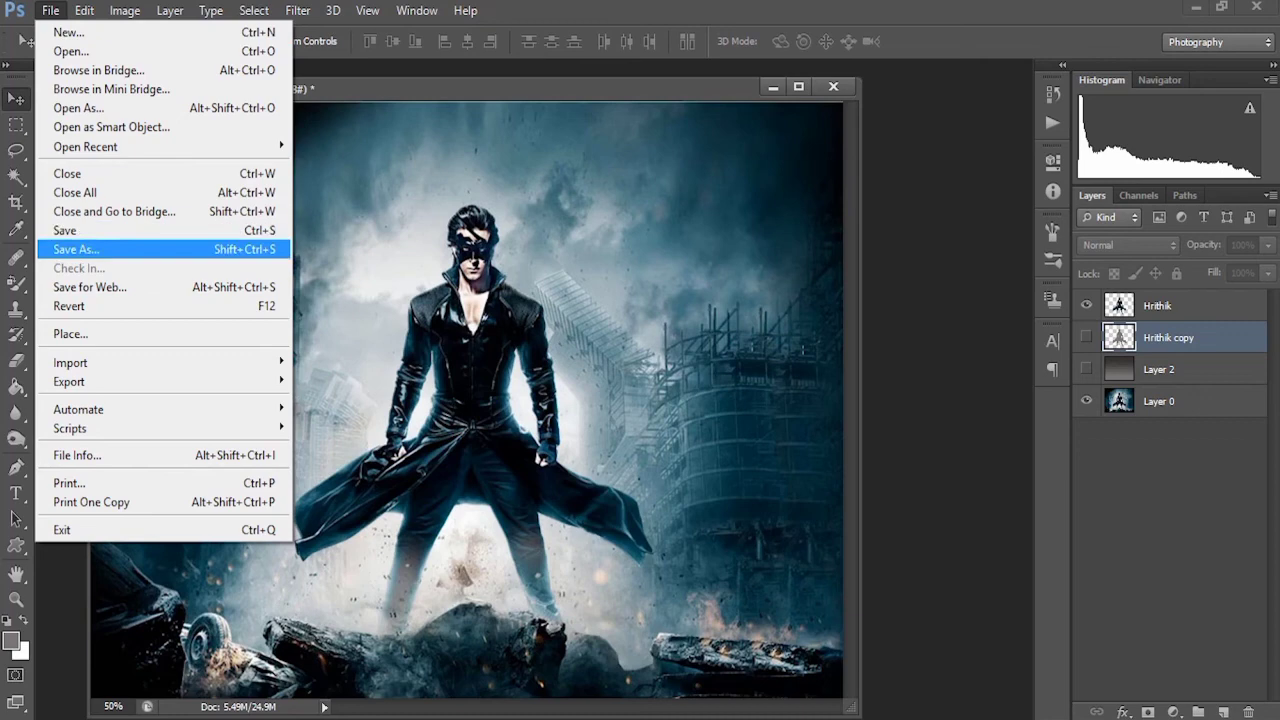
click(76, 249)
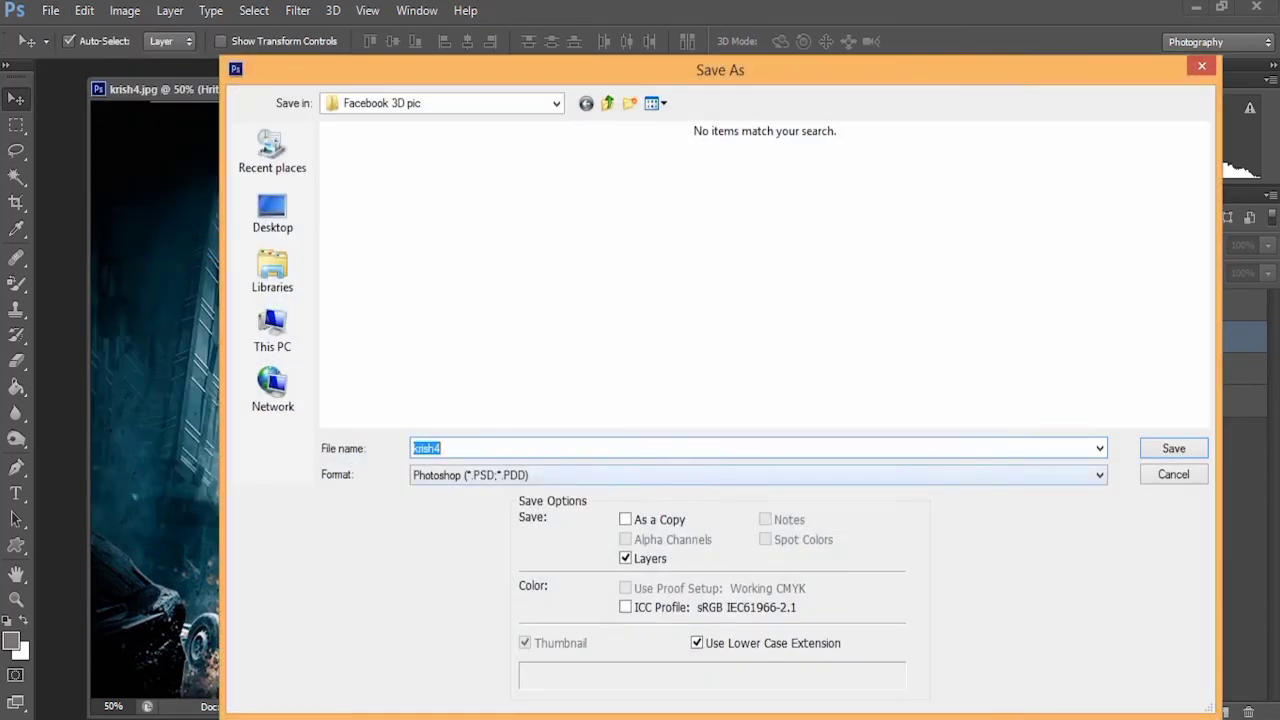
click(755, 475)
click(460, 420)
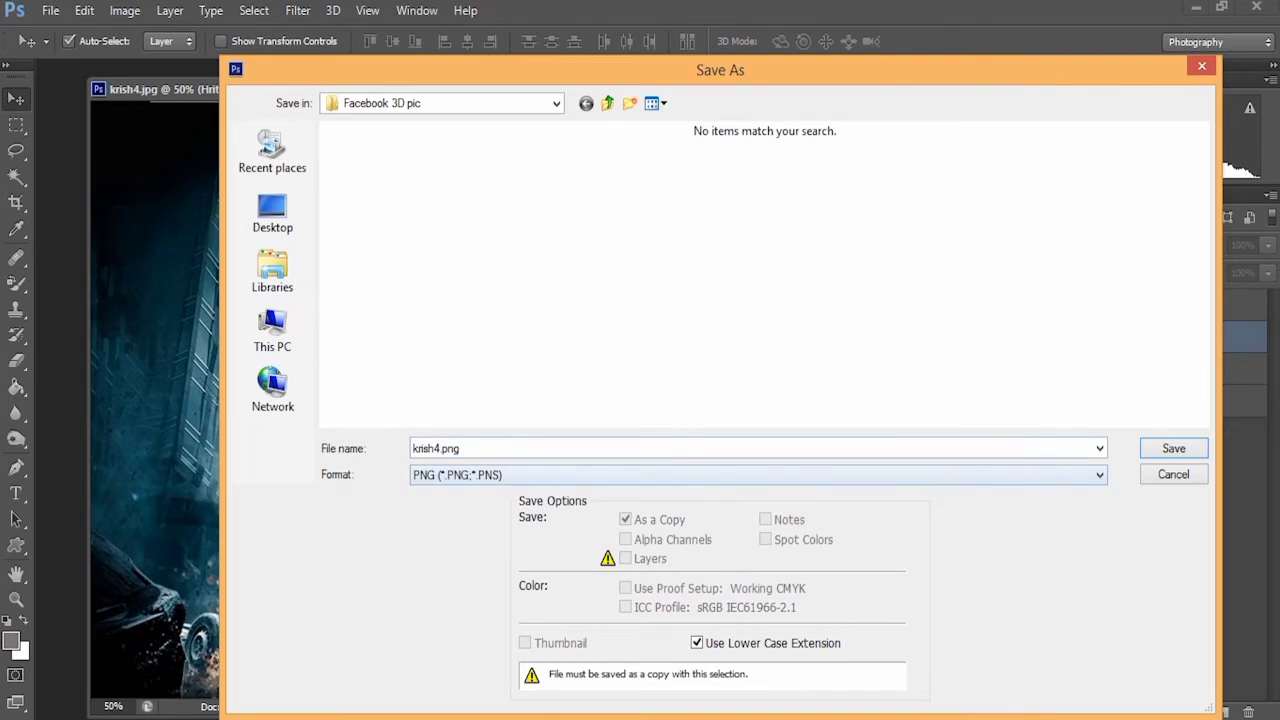
click(439, 448)
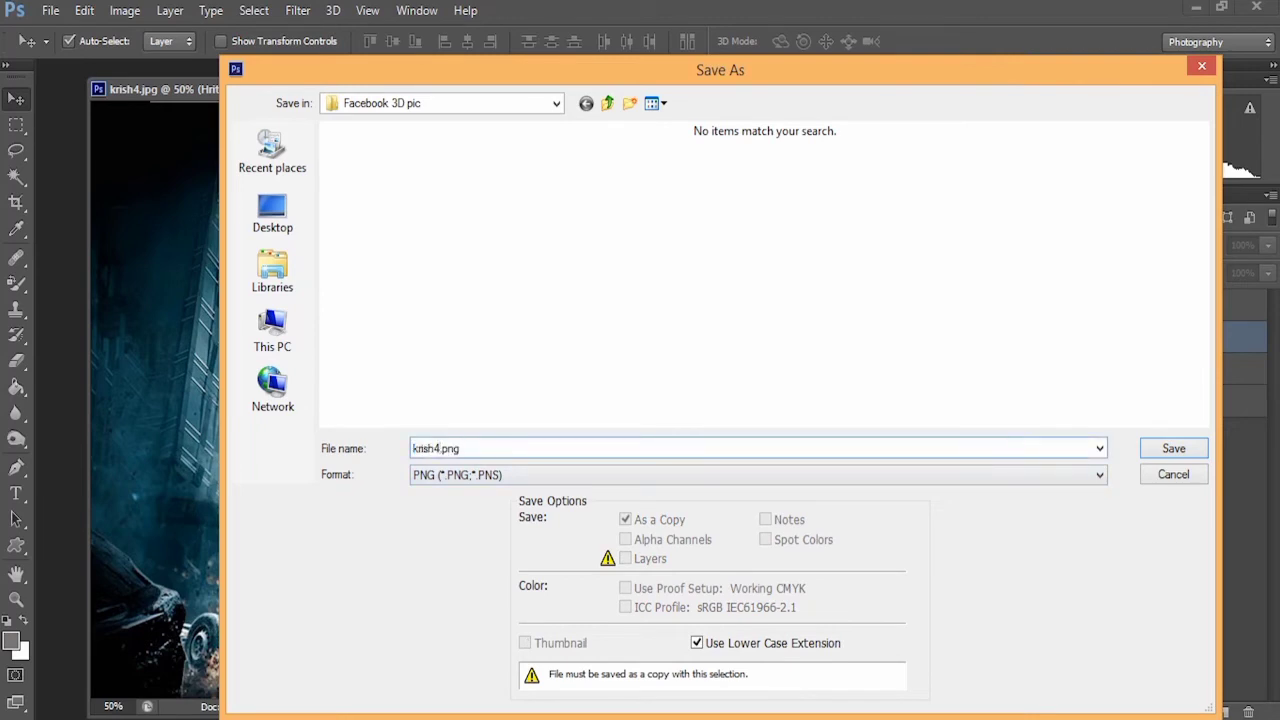
key(BackSpace)
click(1160, 448)
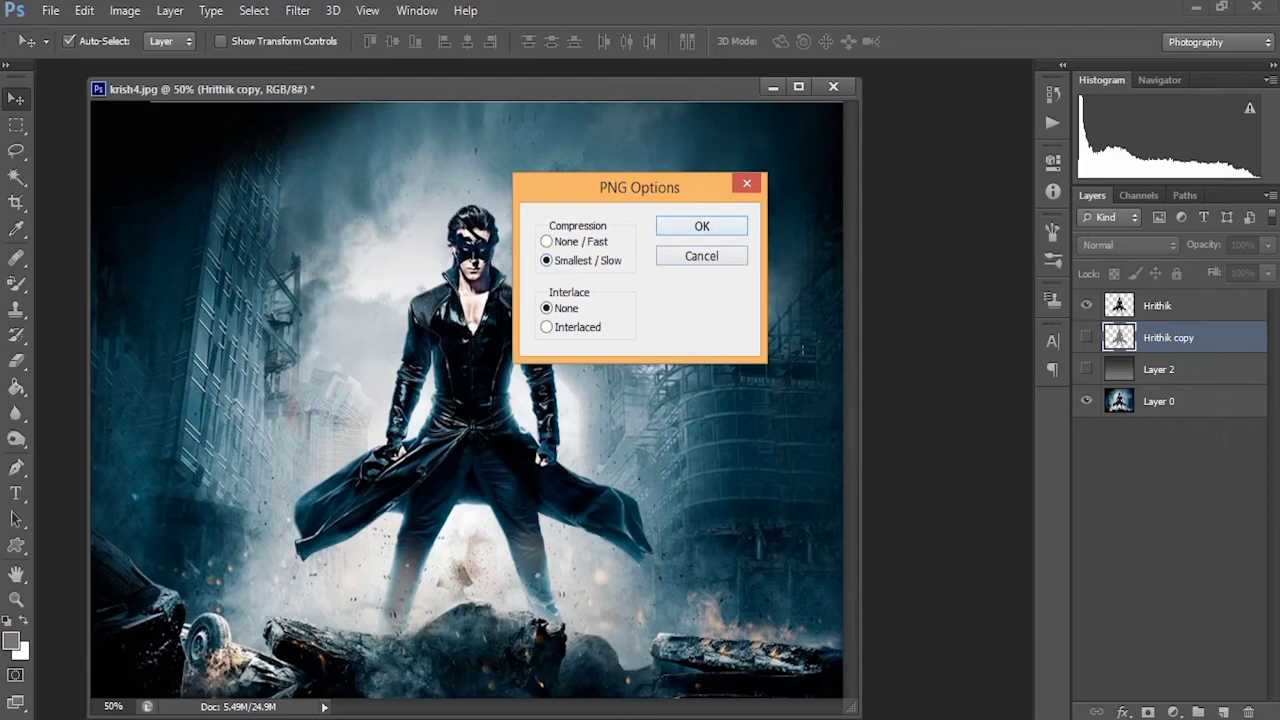
key(Return)
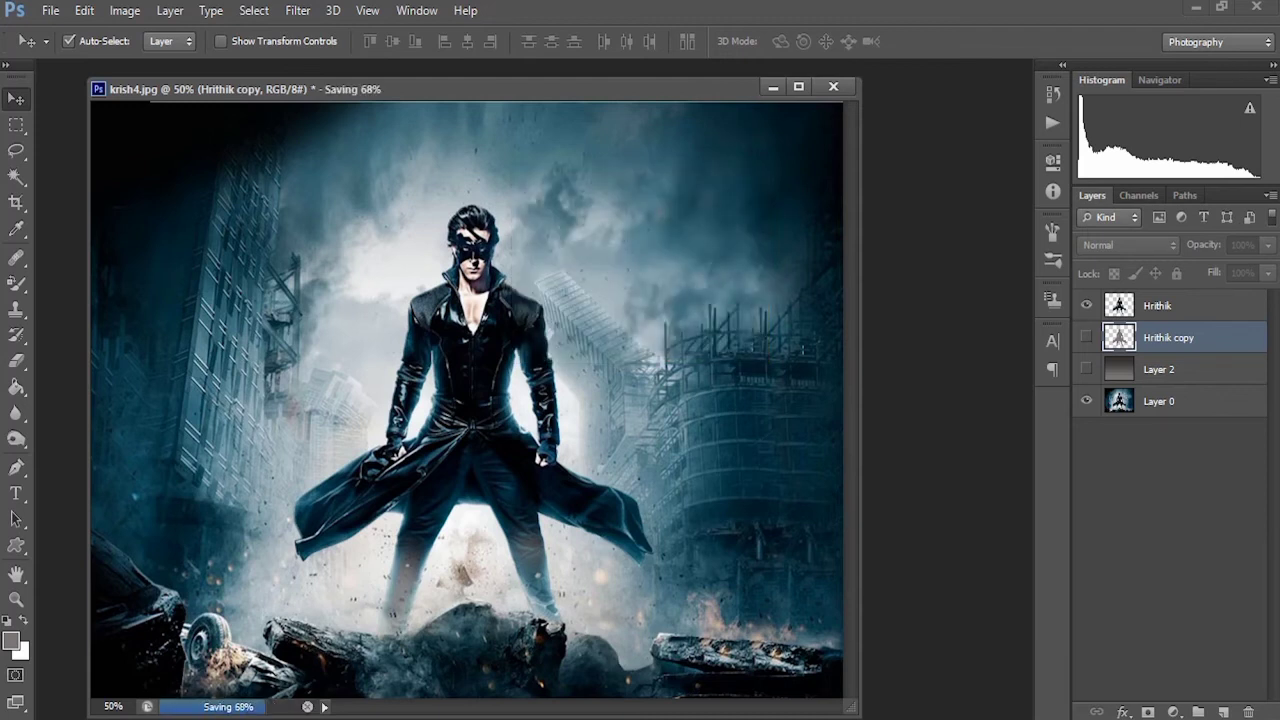
Hide the Hrithik layer and Layer 0, and show Hrithik copy and Layer 2
click(1086, 305)
click(1086, 401)
click(1086, 369)
click(1086, 337)
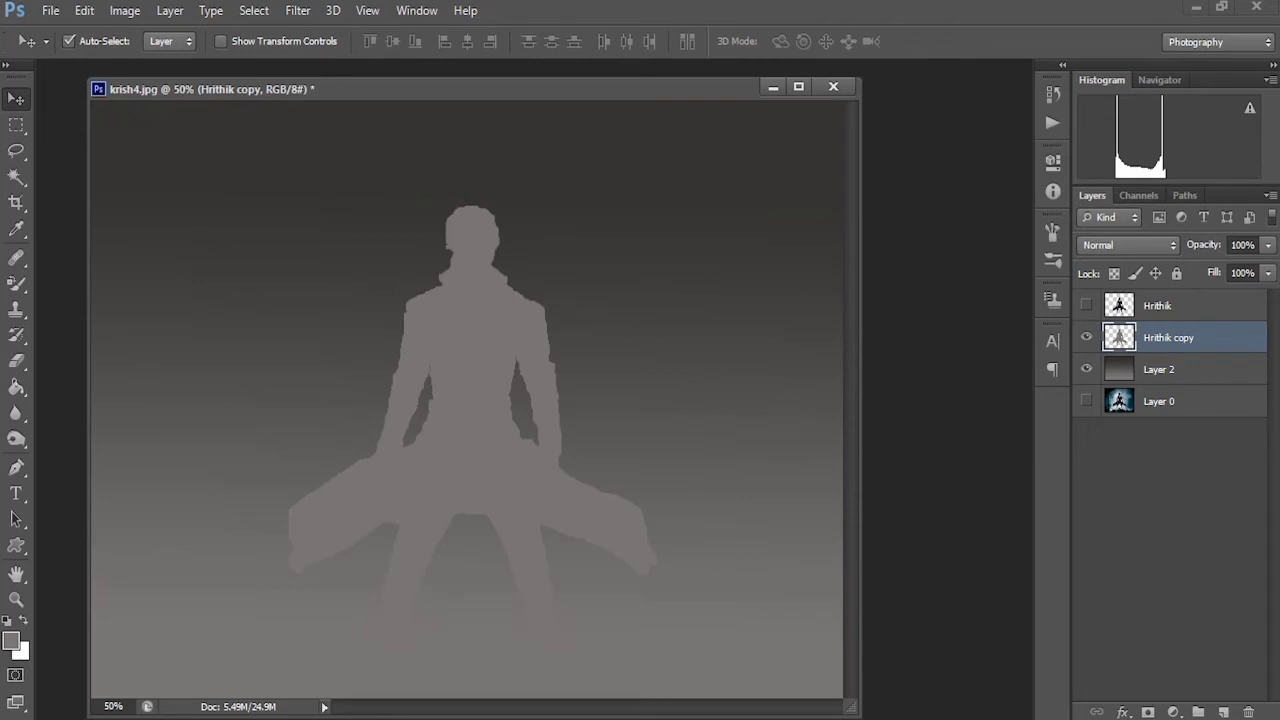
Save the grey depth image as a PNG named krish_depth in Facebook 3D pic, using Smallest / Slow compression and no interlacing
click(50, 10)
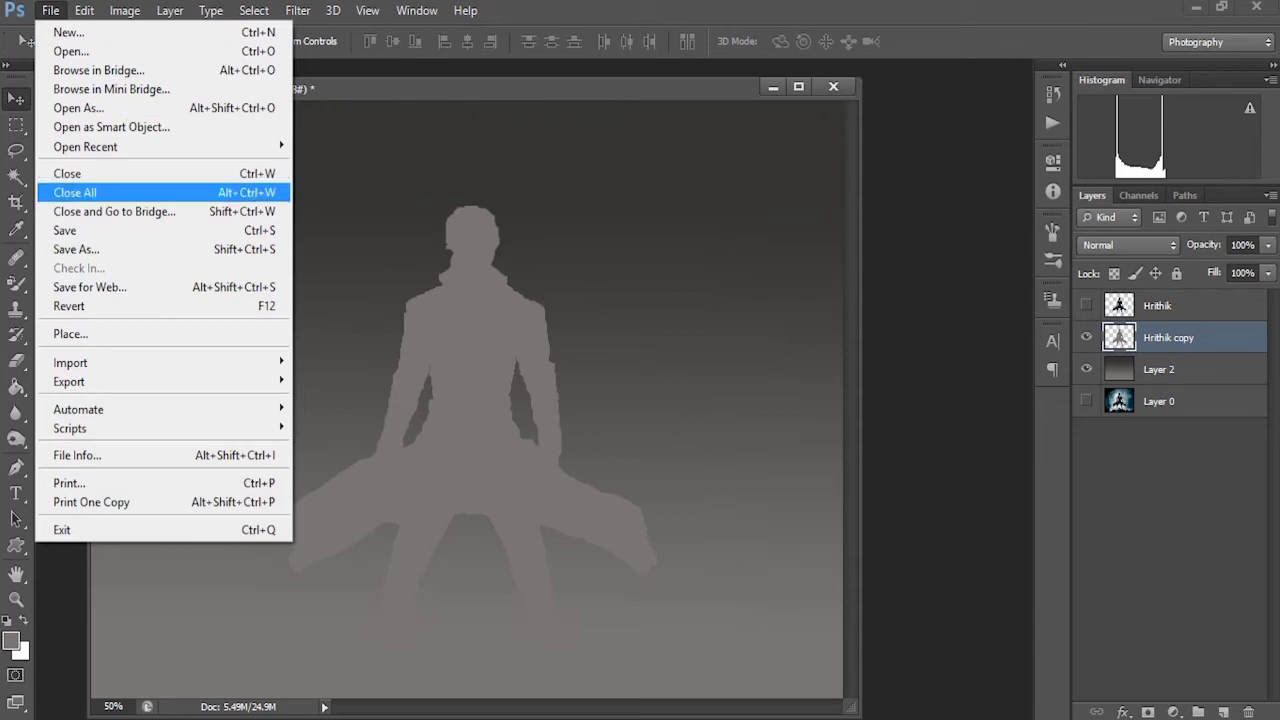
click(76, 249)
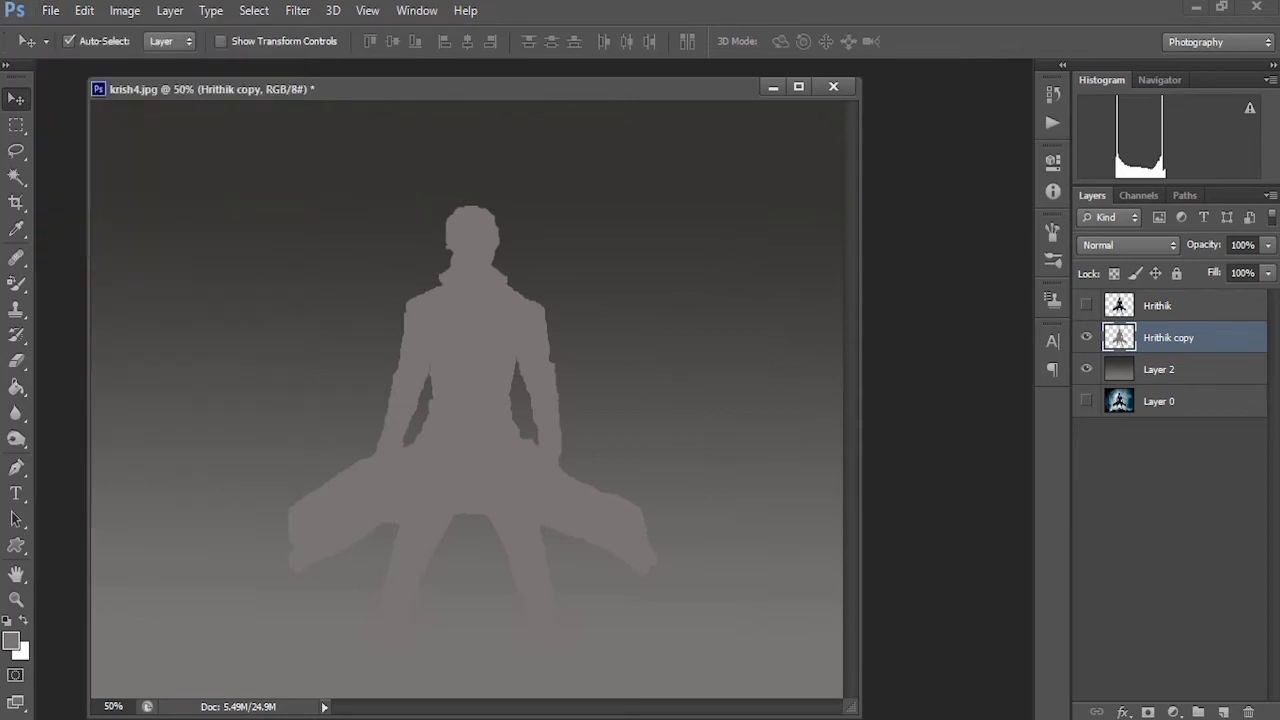
click(758, 475)
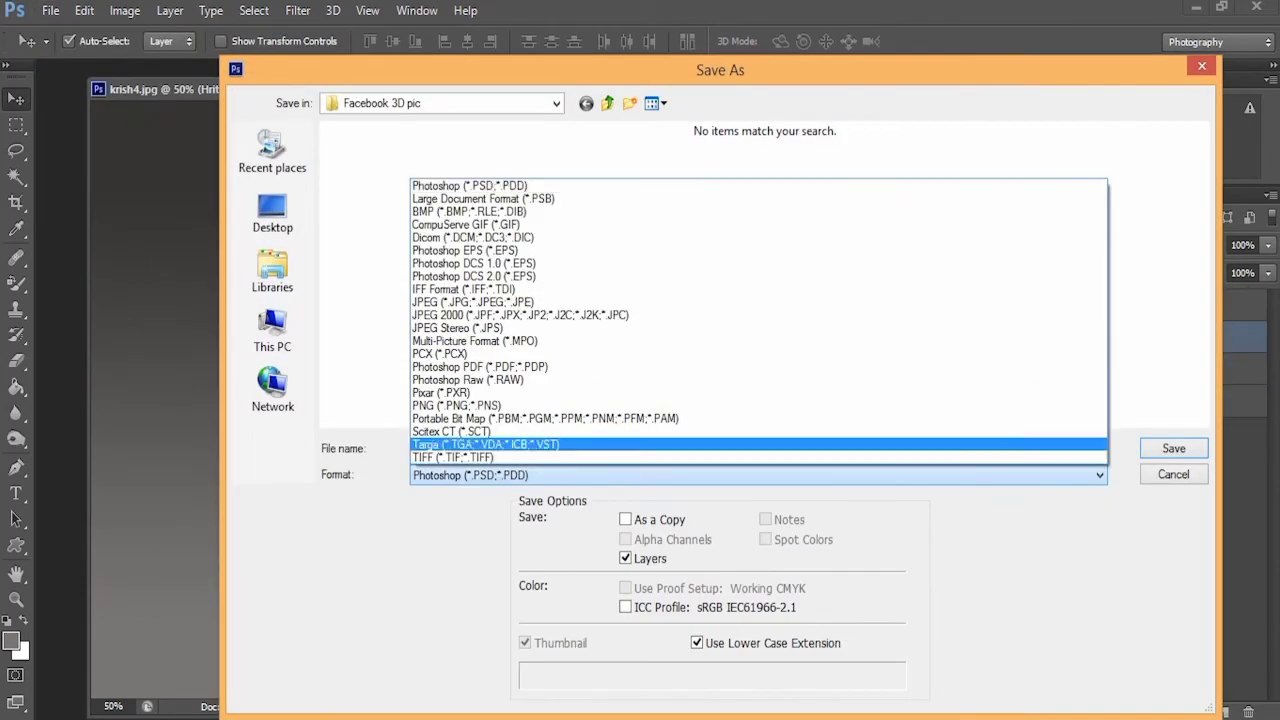
click(470, 403)
click(371, 185)
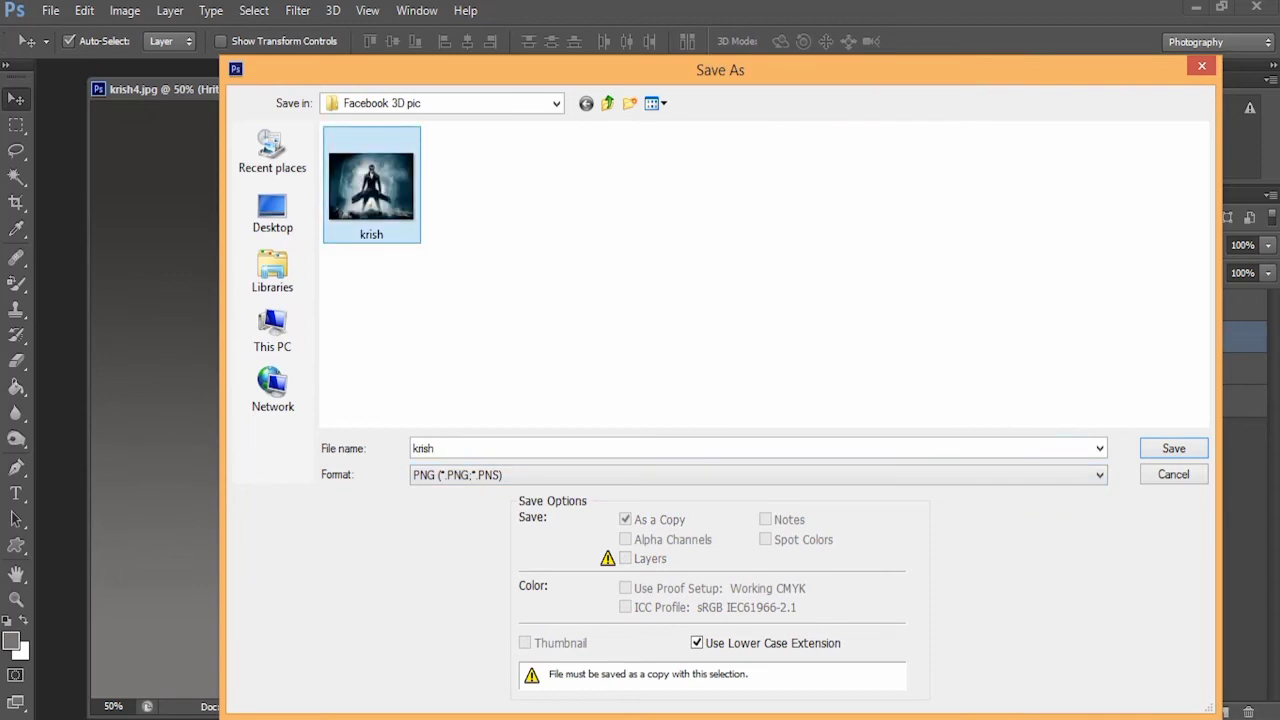
click(423, 448)
key(End)
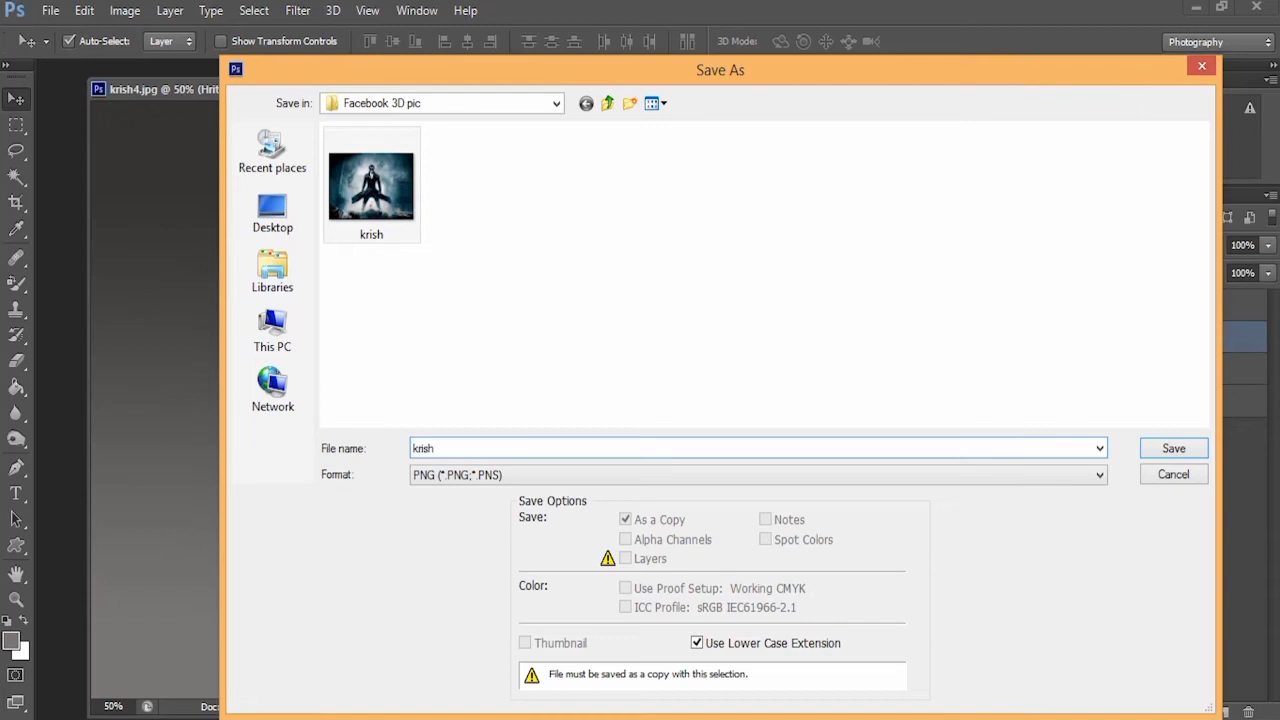
text(_depth)
key(Return)
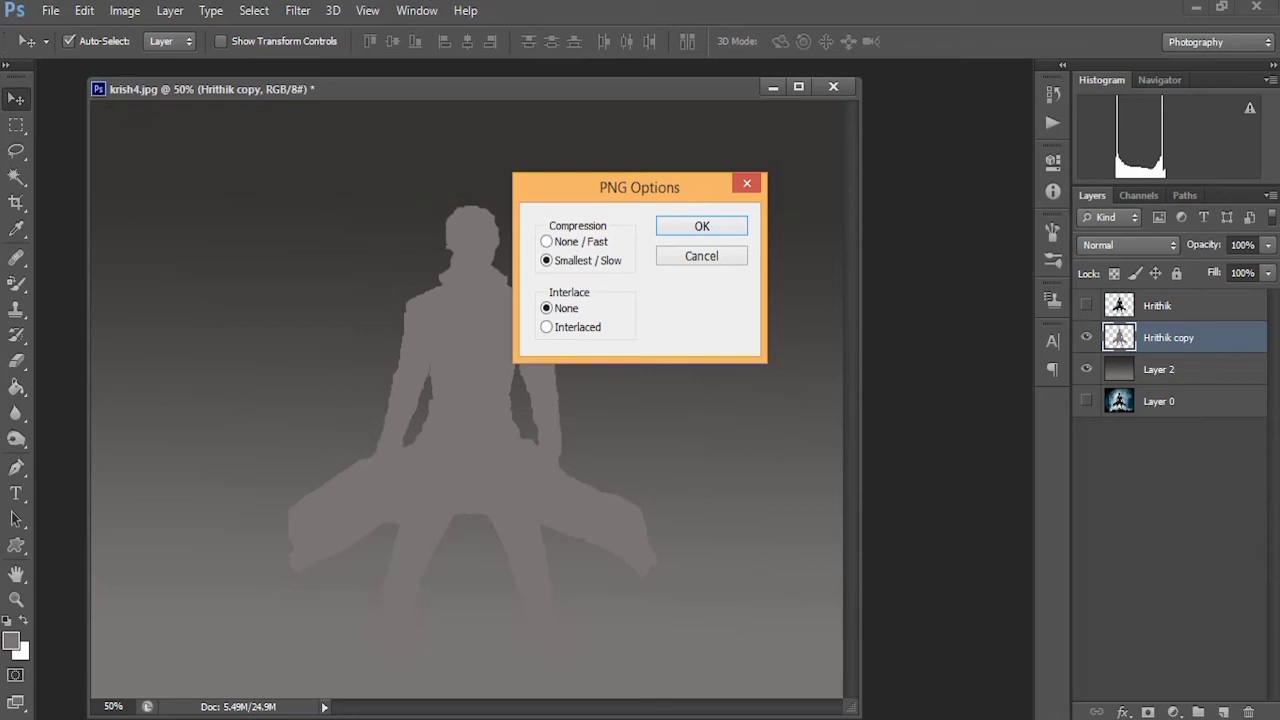
key(Return)
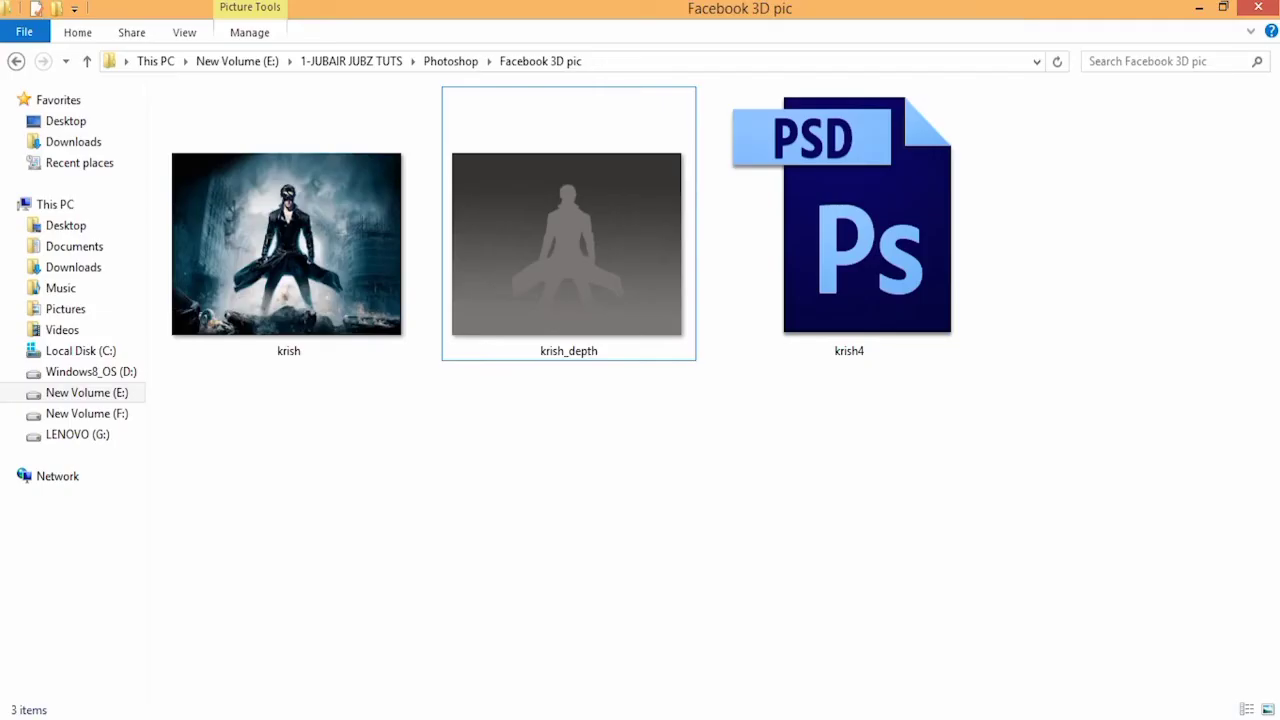
click(288, 244)
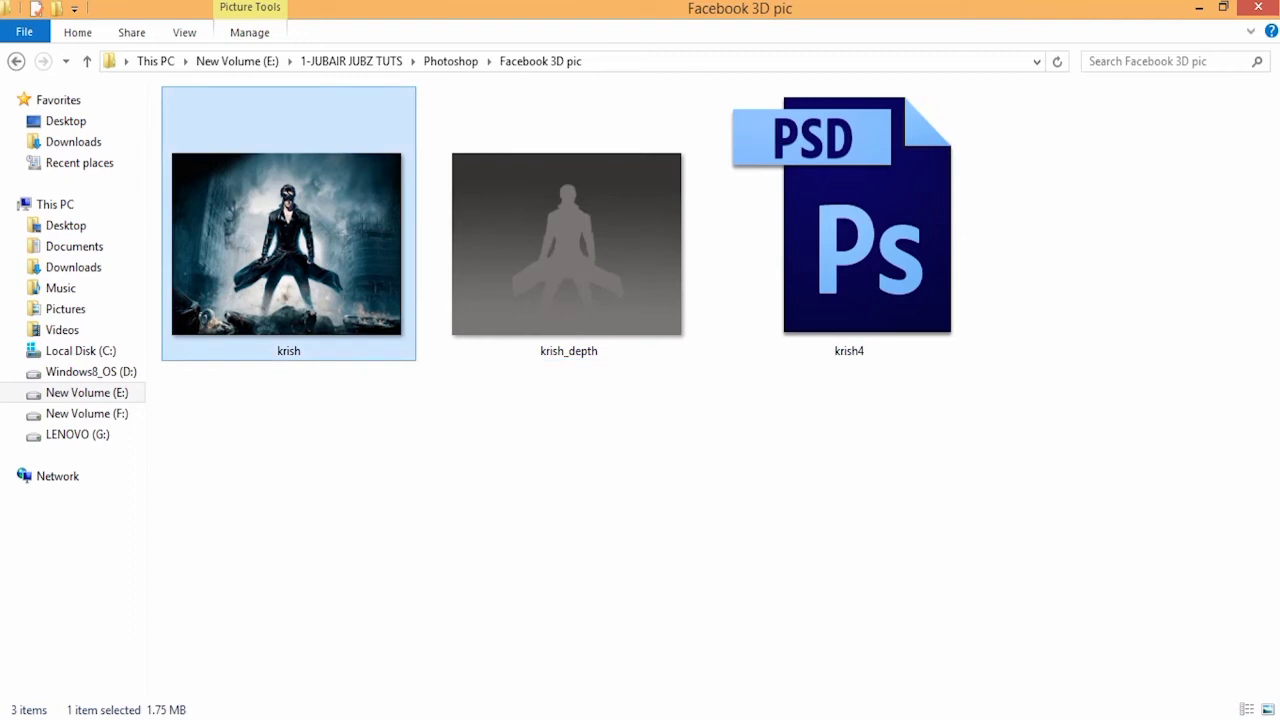
click(567, 244)
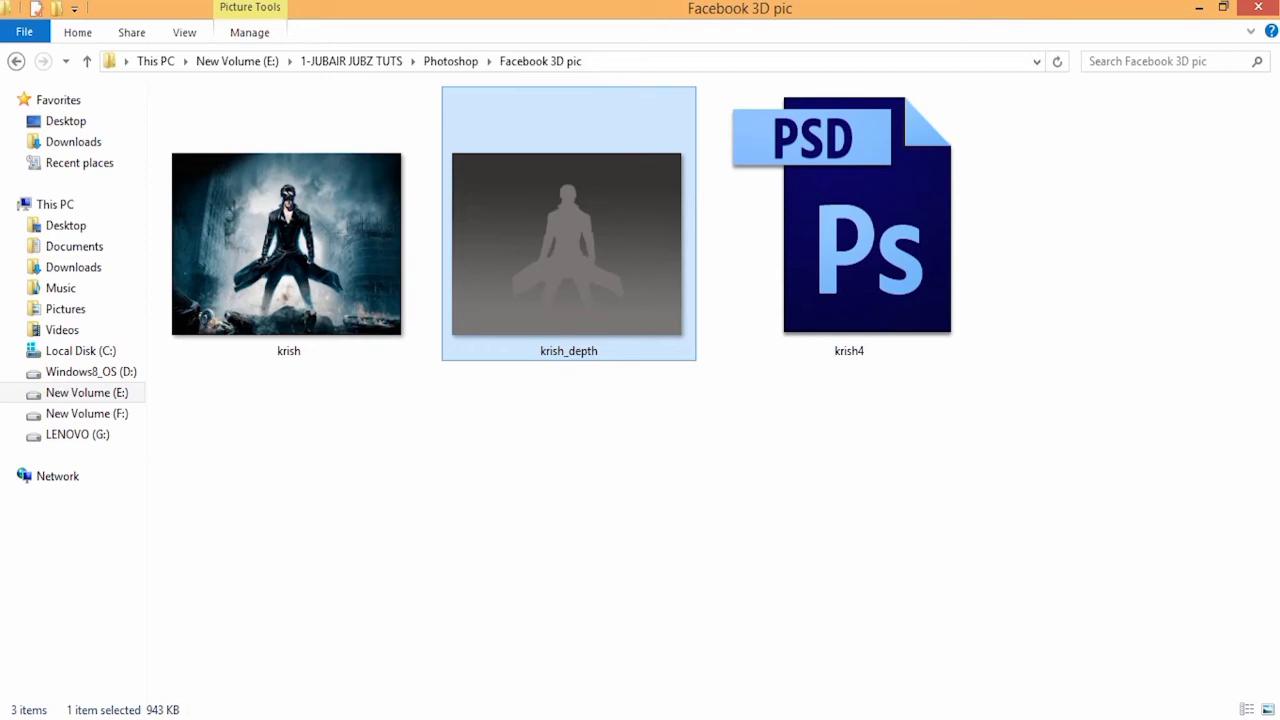
click(620, 480)
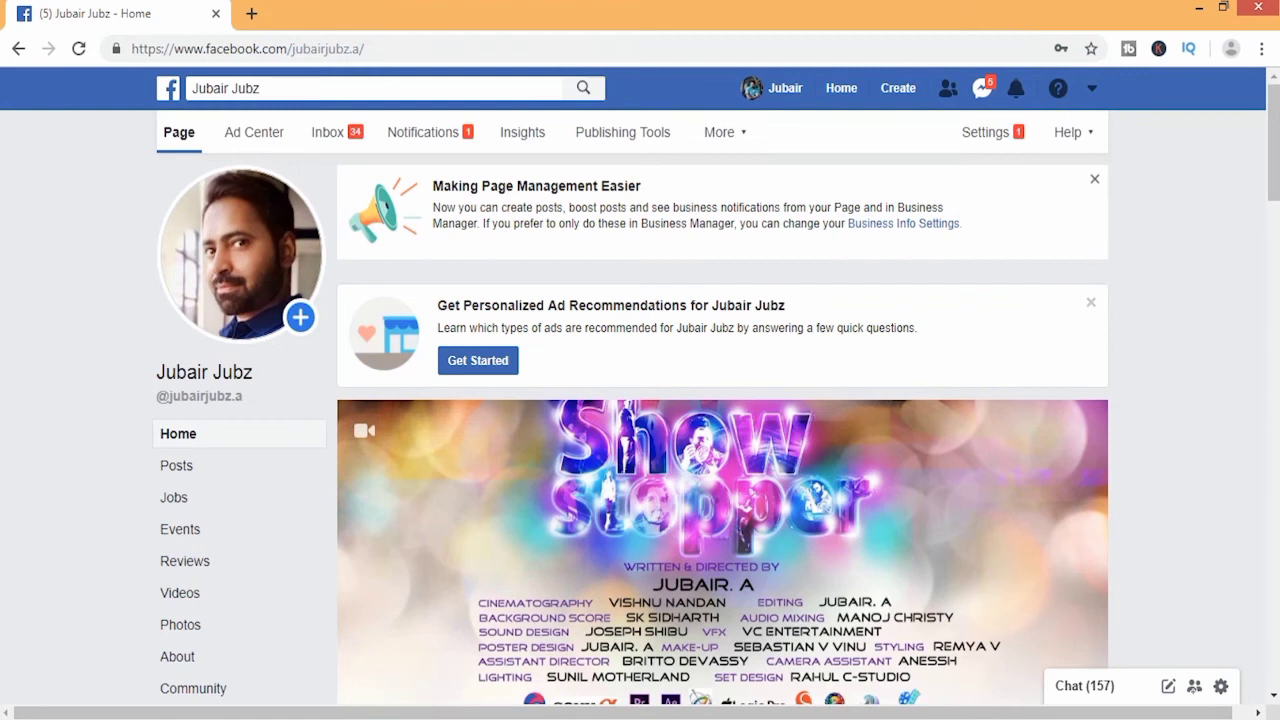
On the Facebook page in Chrome, start a new photo post and open the file selection for Upload Photos/Video
scroll(722, 450, down, 2)
scroll(722, 407, down, 3)
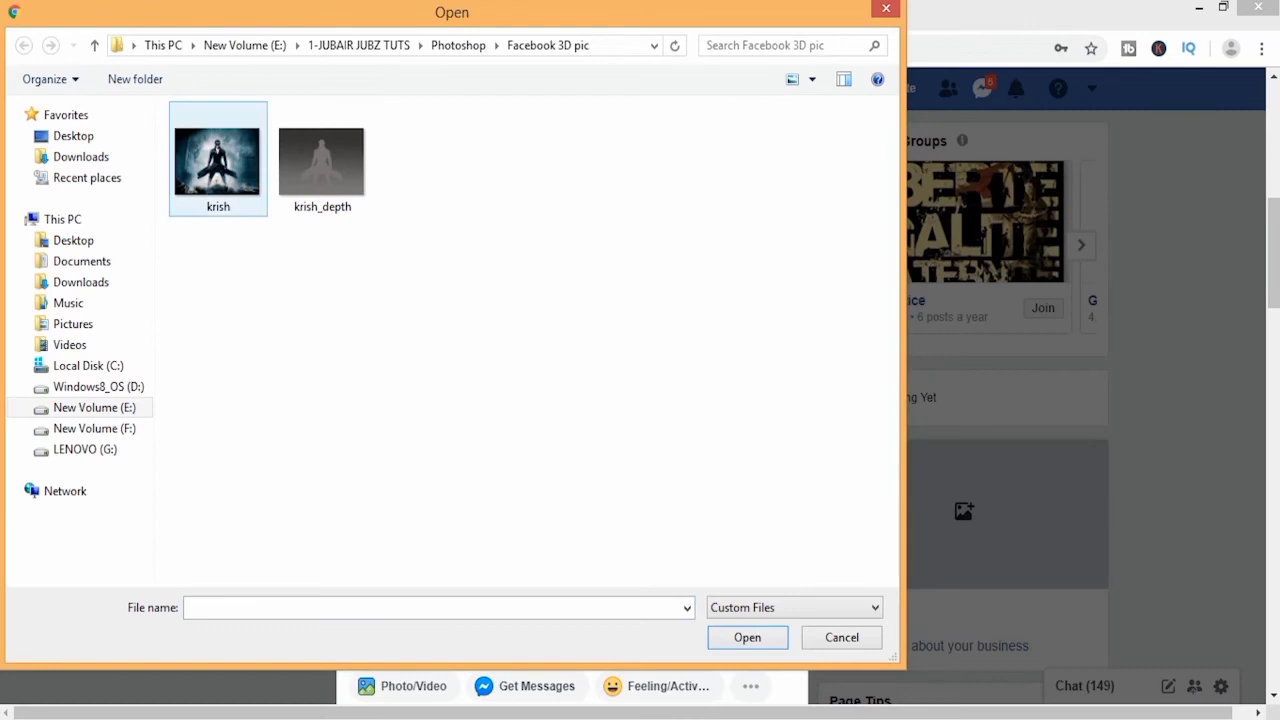
click(217, 162)
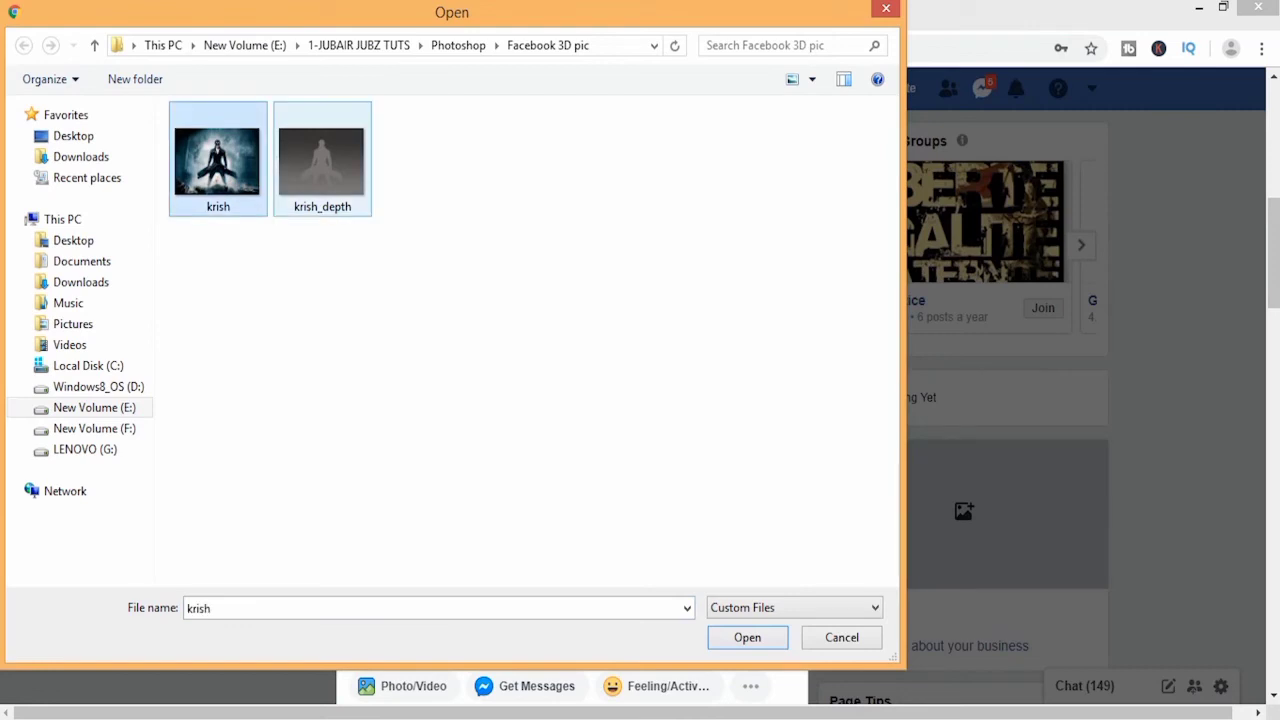
click(322, 162)
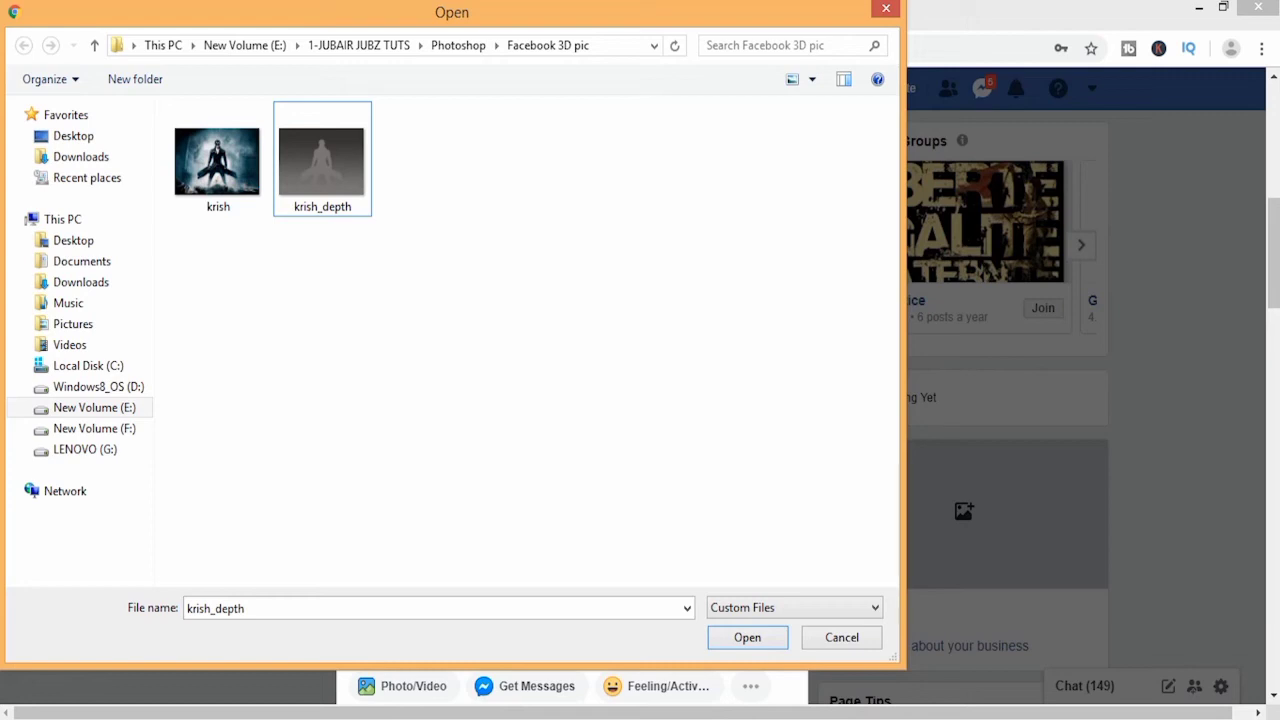
click(217, 162)
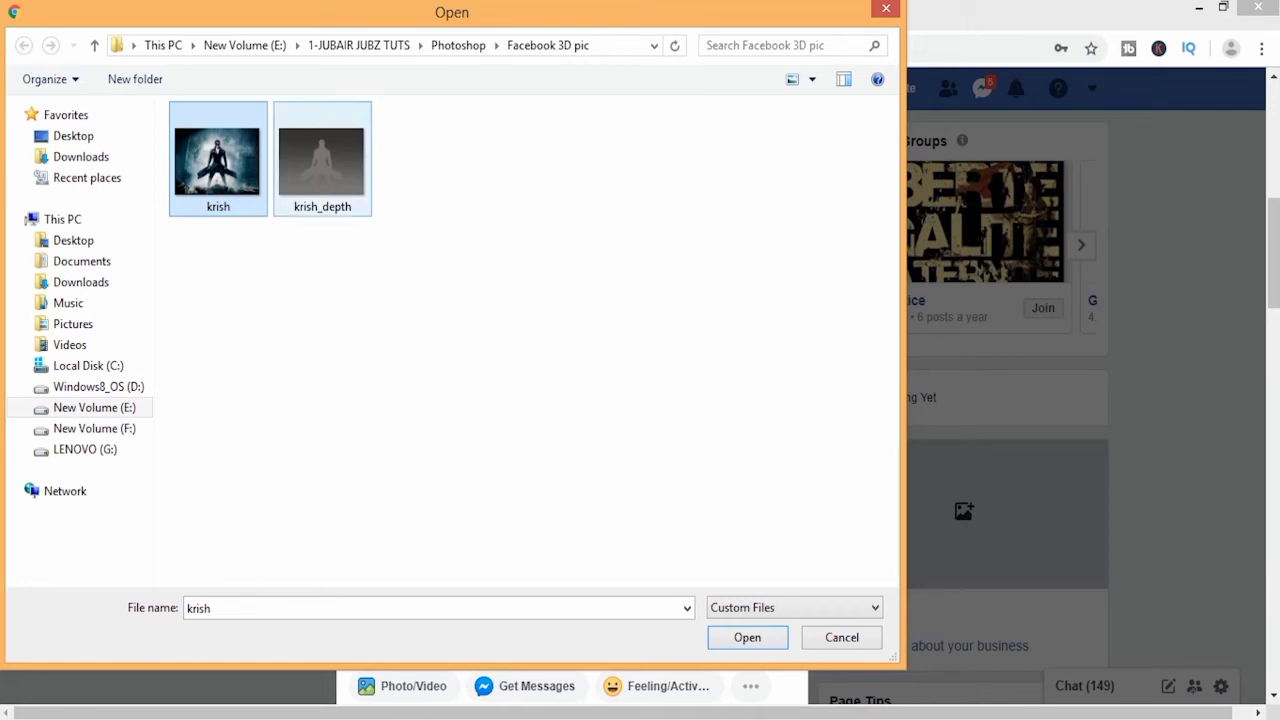
click(321, 162)
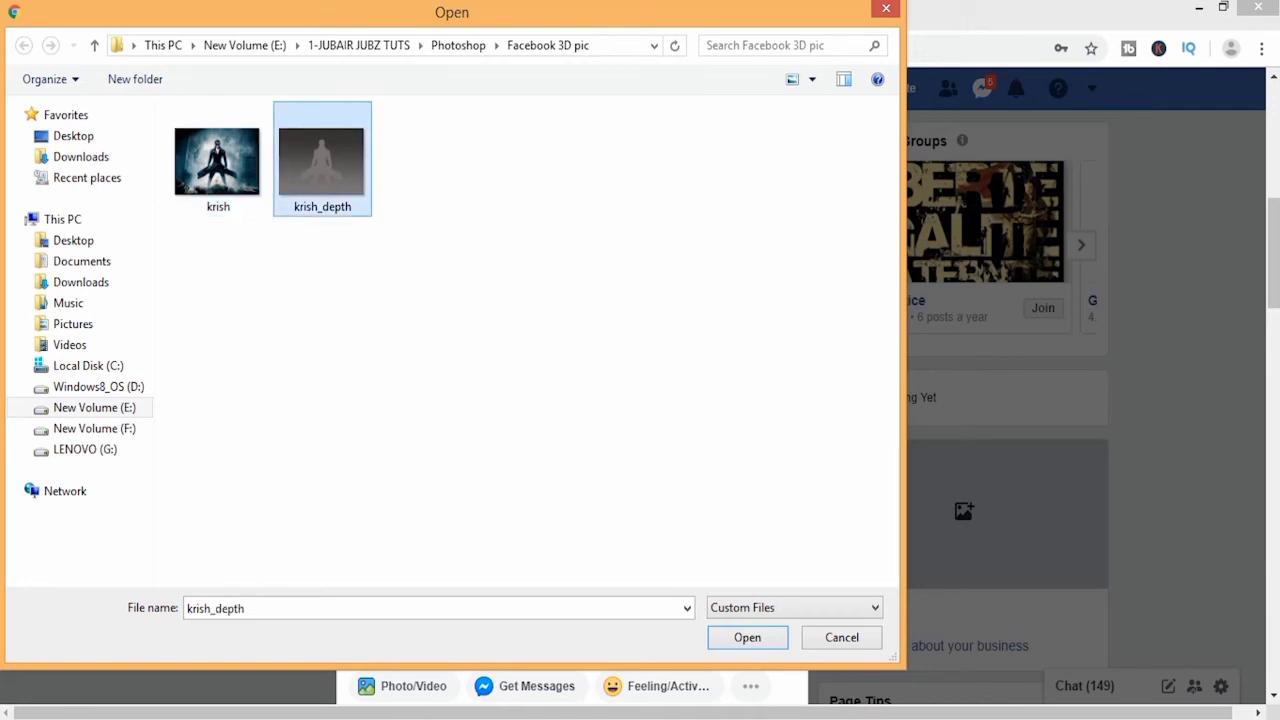
click(450, 290)
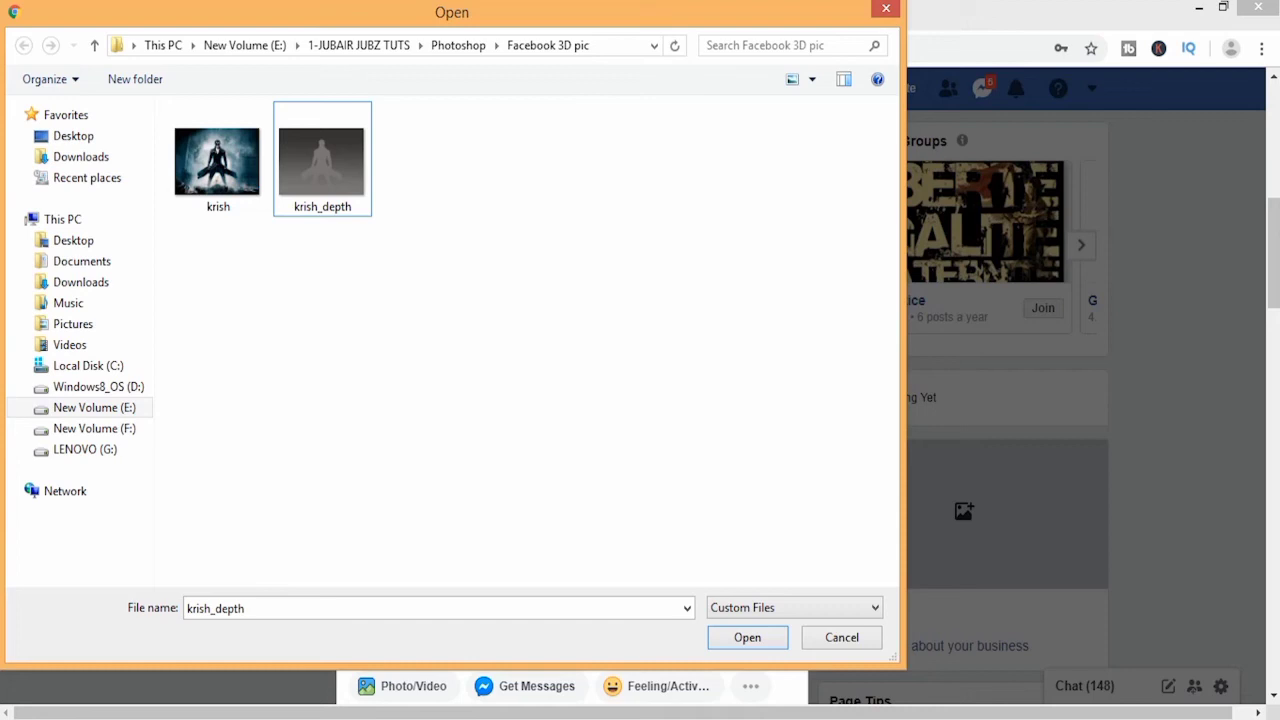
Select krish and krish_depth together in the Facebook 3D pic folder and upload both to the post
drag(463, 312, 214, 150)
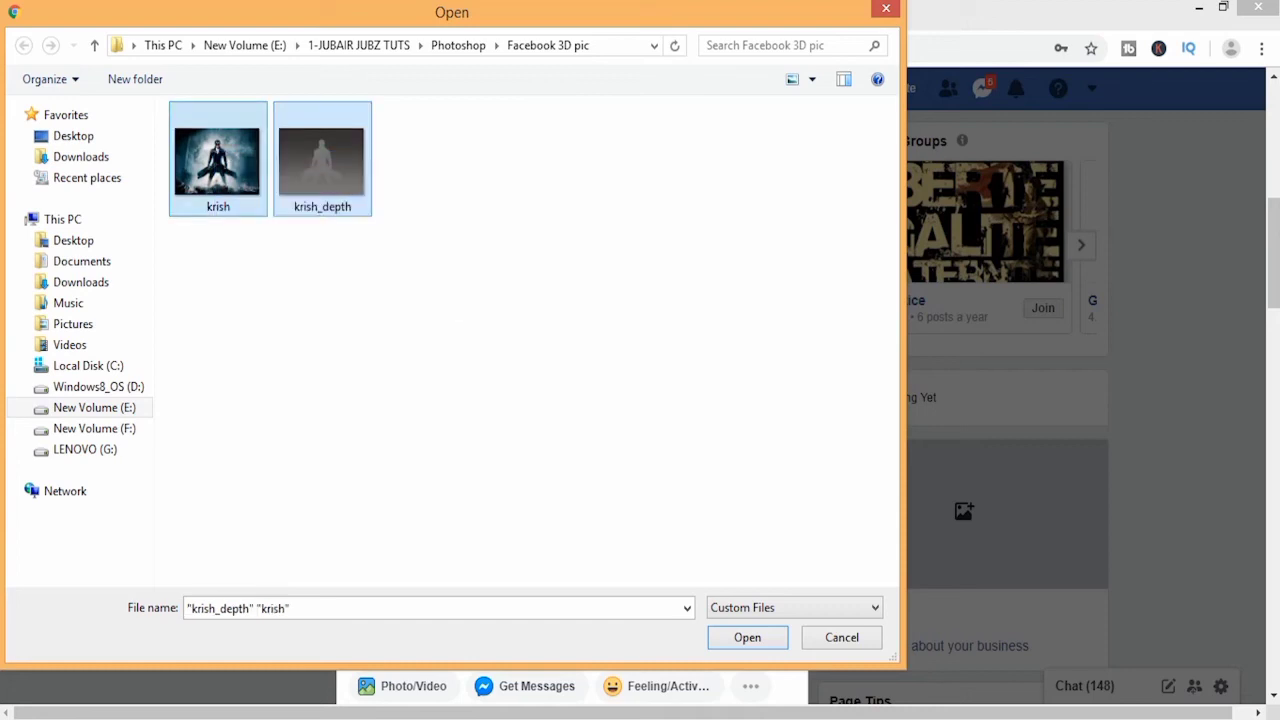
click(747, 637)
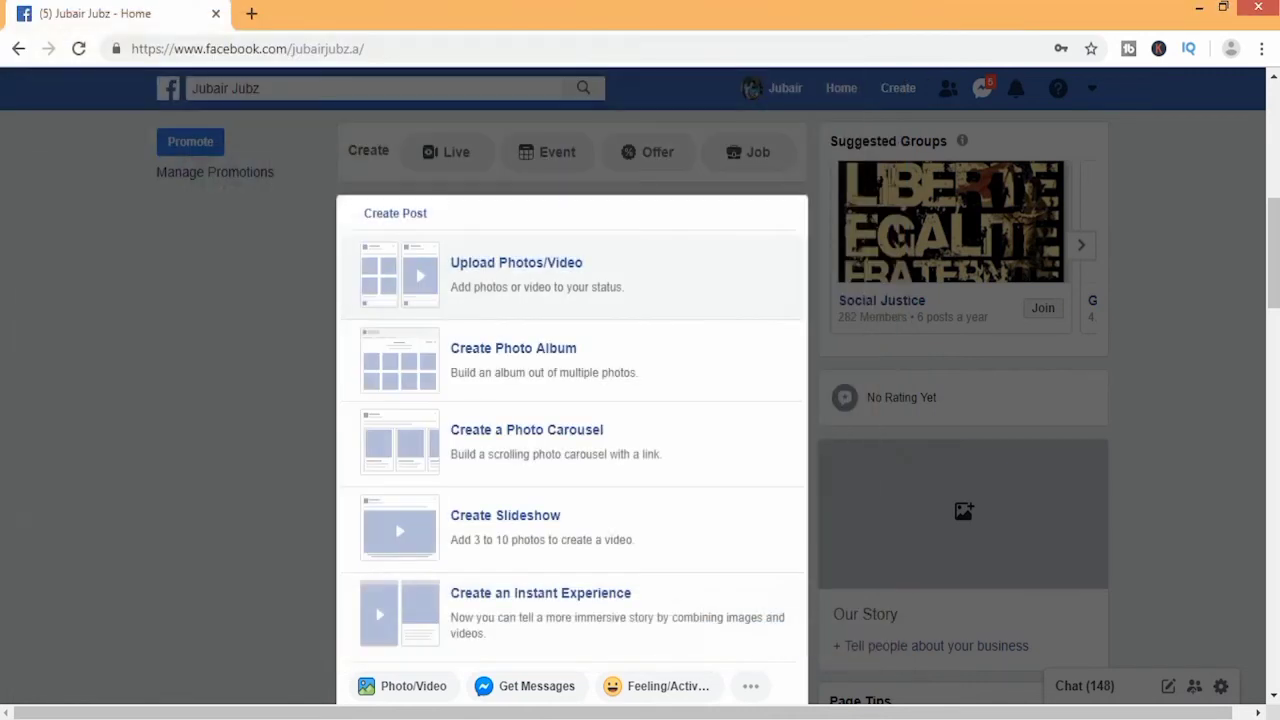